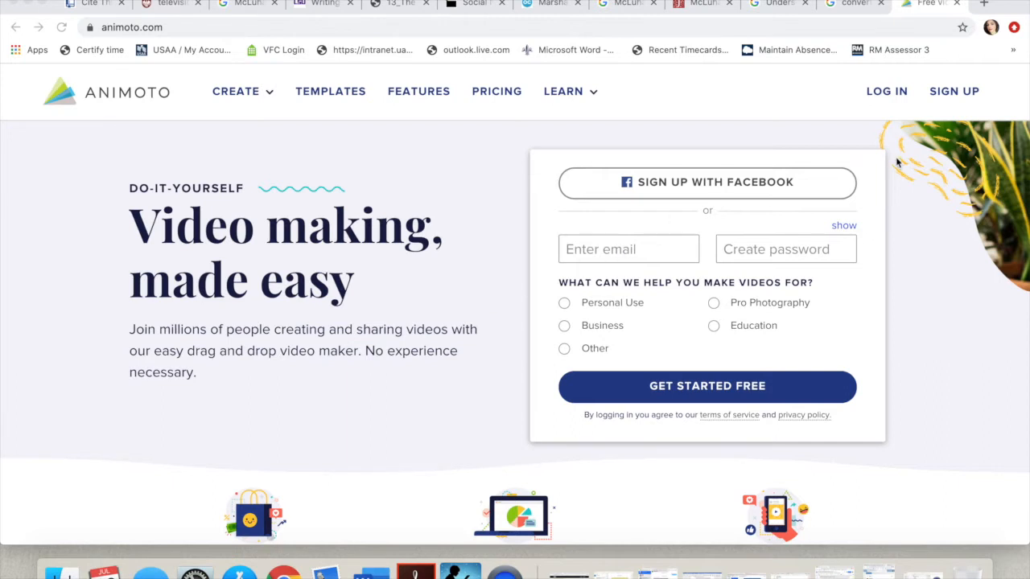
# Log in to the Animoto site with the existing Google account
pyautogui.click(816, 110)
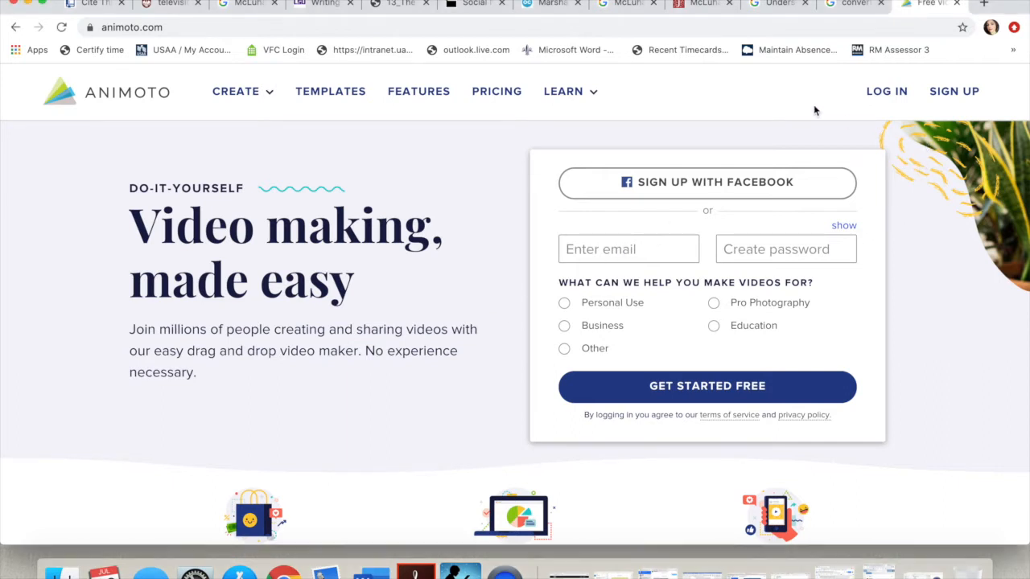
pyautogui.click(888, 92)
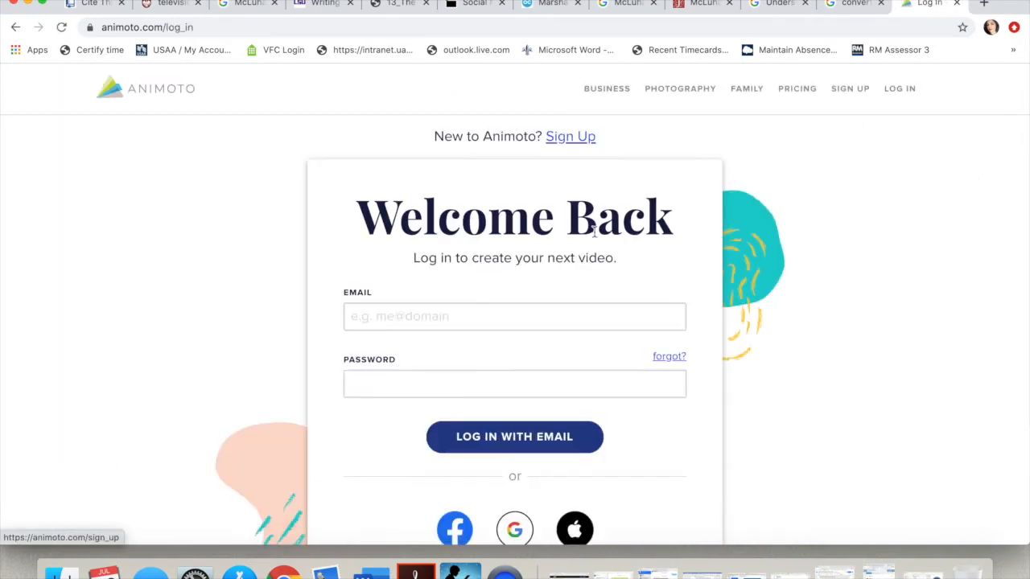
pyautogui.scroll(-3, 594, 232)
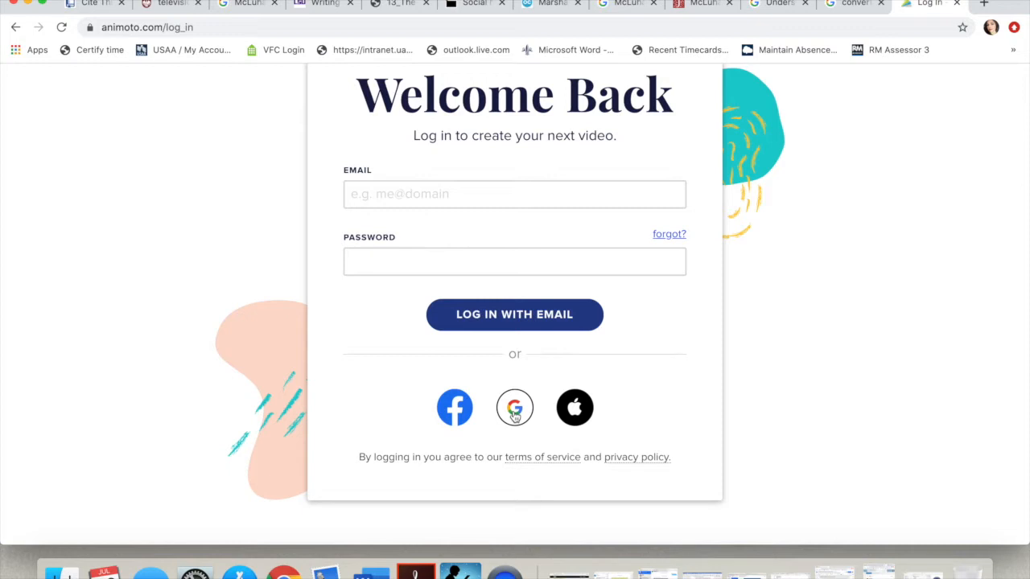
pyautogui.click(515, 410)
pyautogui.scroll(-2, 507, 368)
pyautogui.click(485, 395)
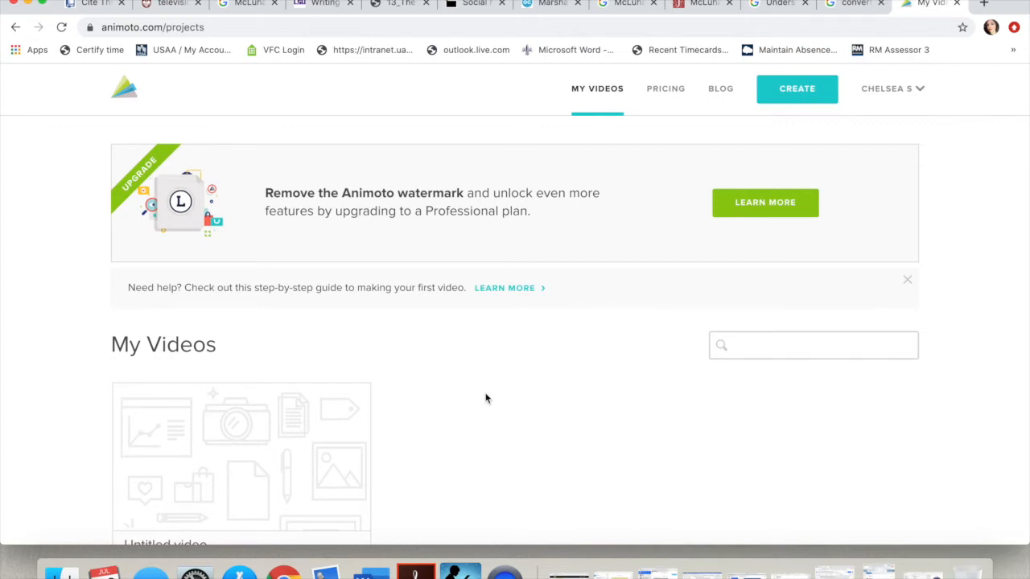
# Create a new video project from the recommended Self-Introduction template
pyautogui.scroll(-3, 485, 398)
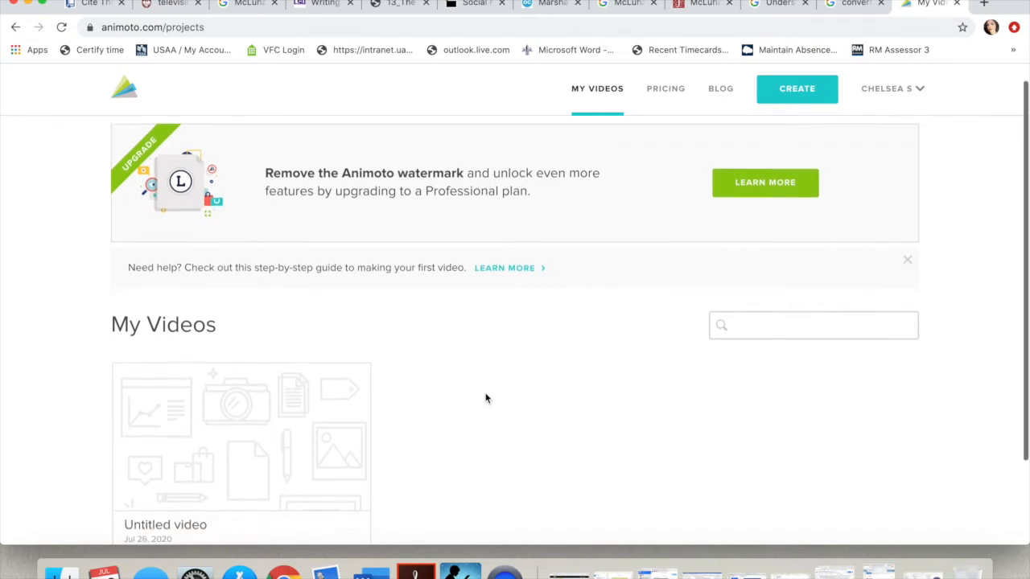
pyautogui.scroll(3, 485, 399)
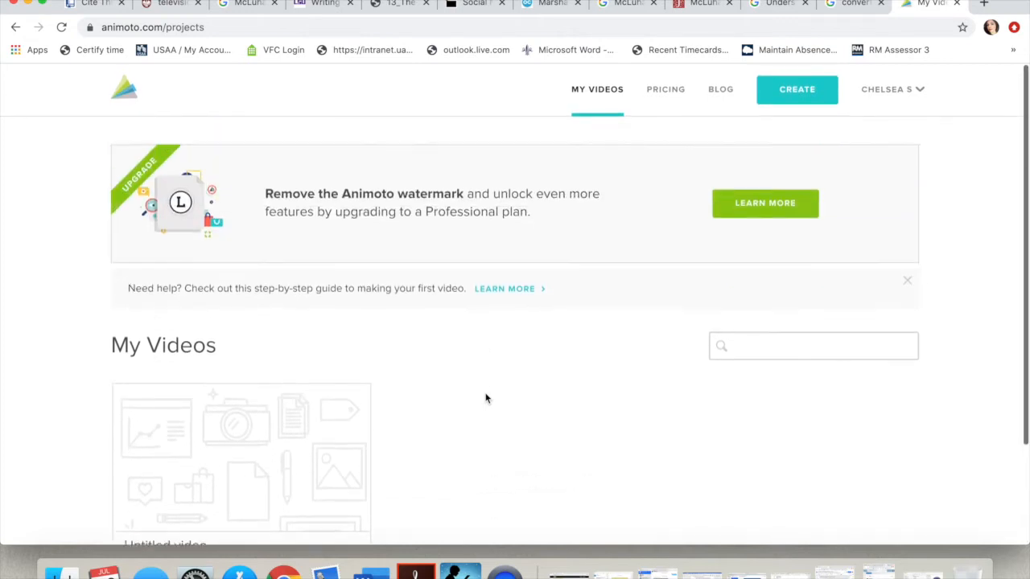
pyautogui.click(792, 90)
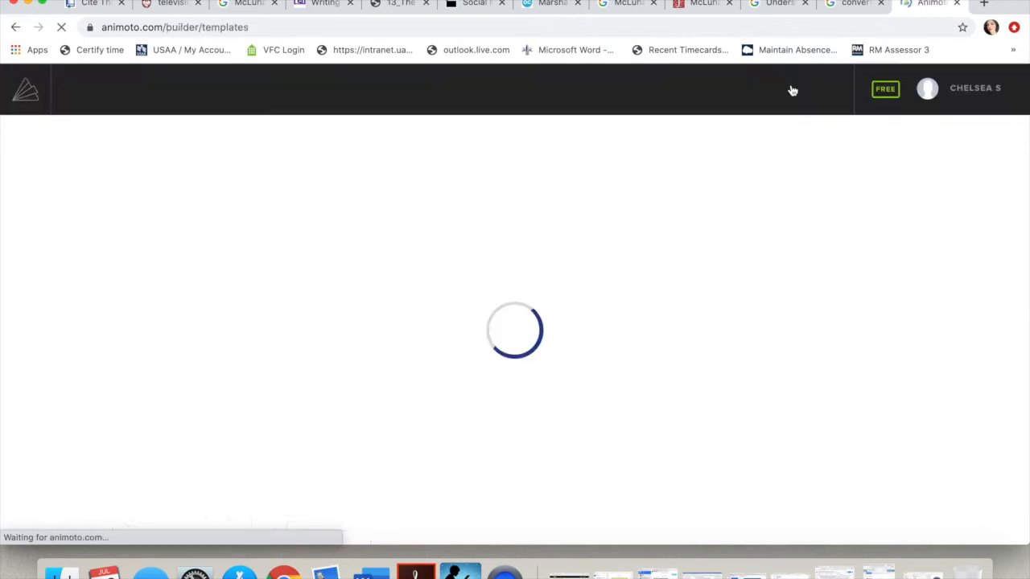
pyautogui.scroll(-3, 690, 220)
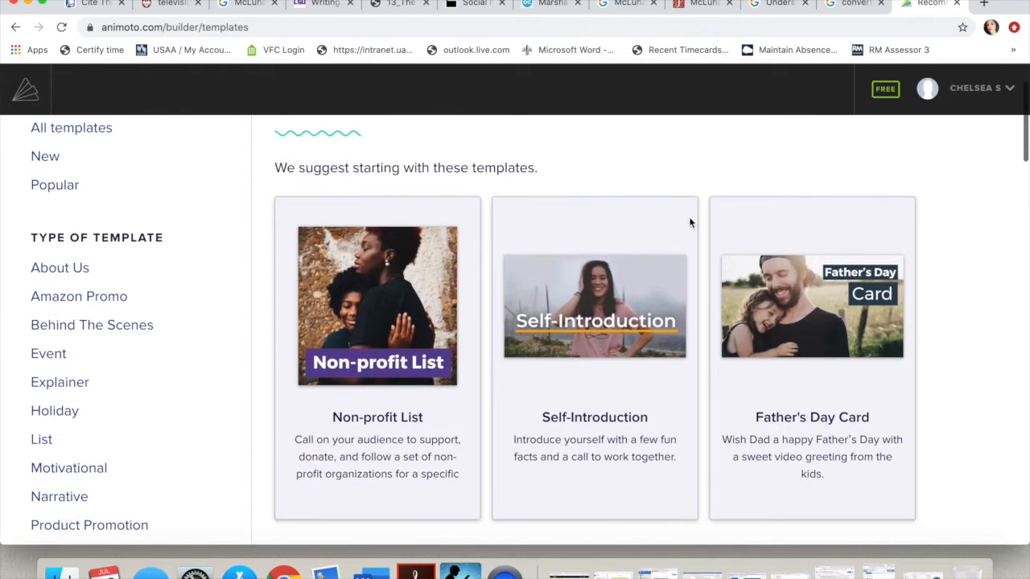
pyautogui.click(608, 356)
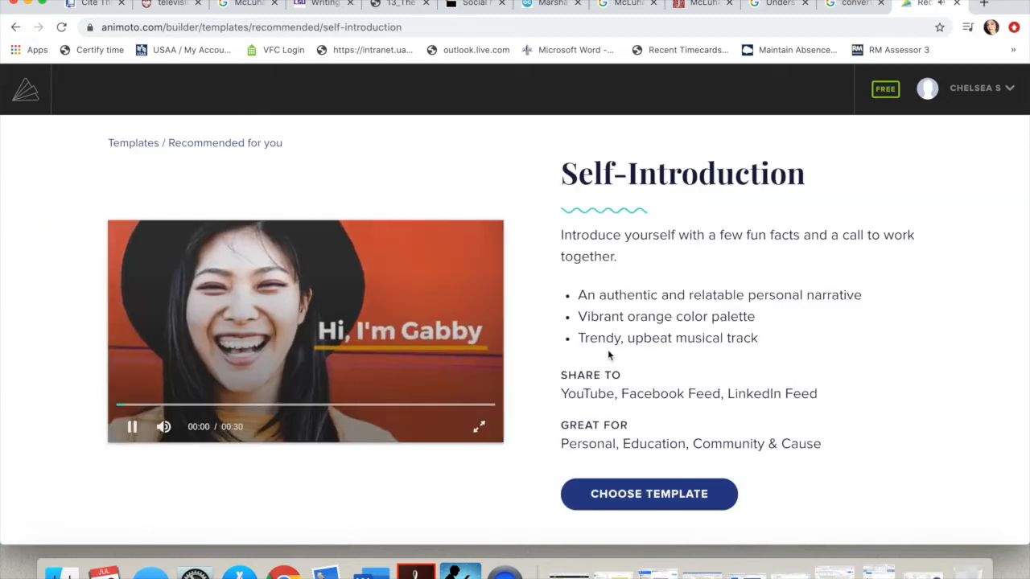
pyautogui.click(653, 503)
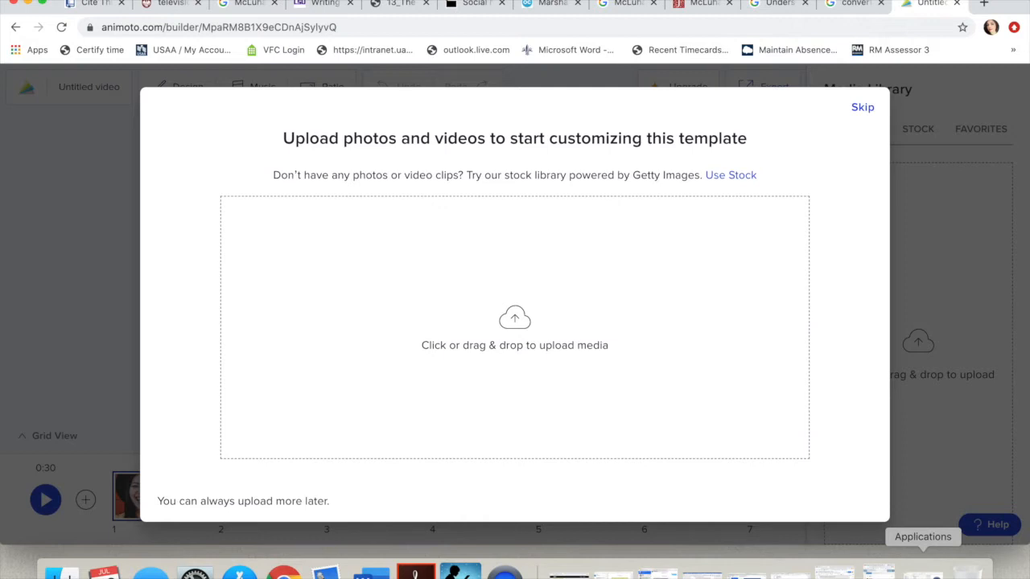
# Upload all pictures from the Point photos folder on the Desktop in Finder to the video project
pyautogui.click(923, 573)
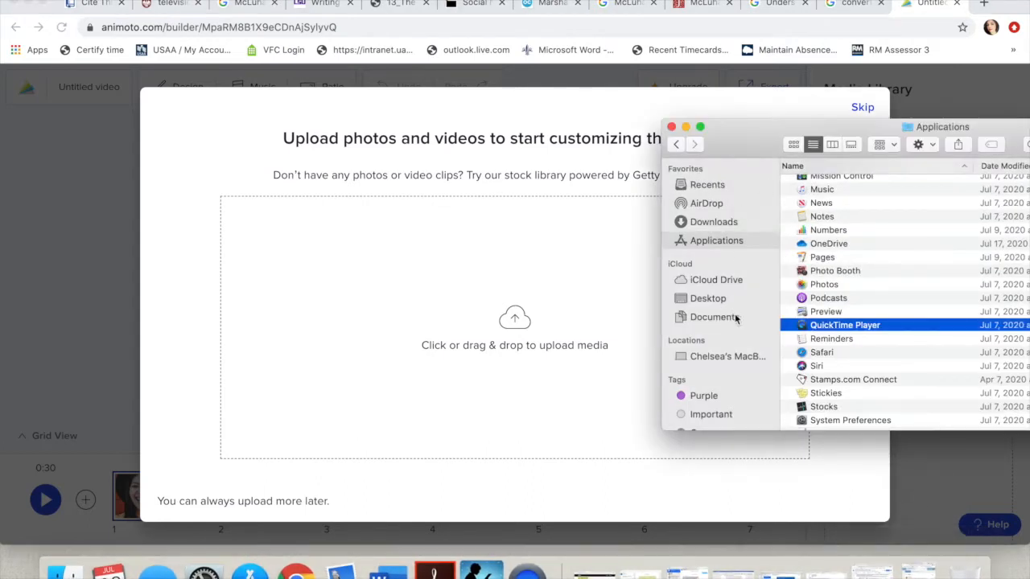
pyautogui.click(708, 299)
pyautogui.click(834, 195)
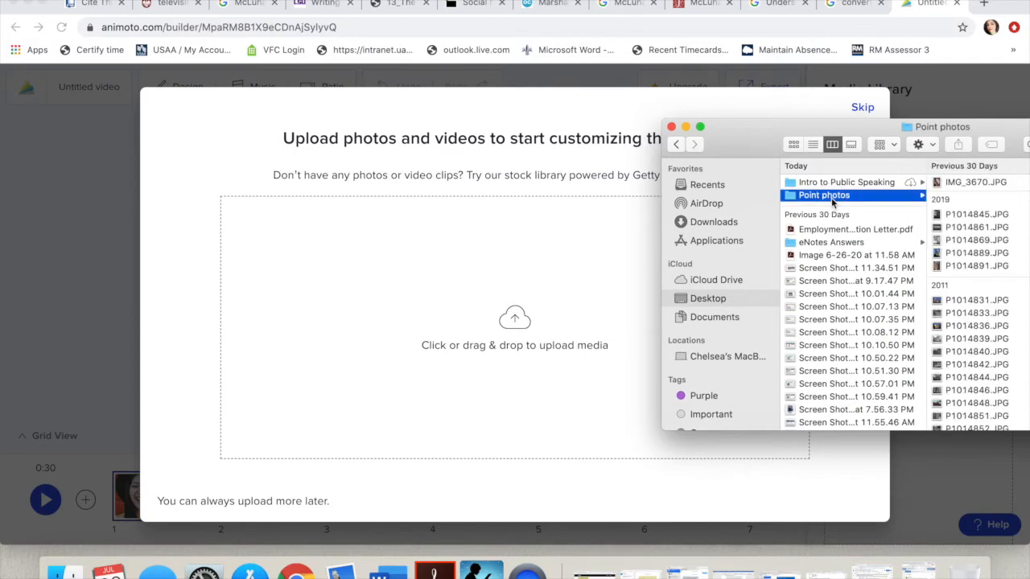
pyautogui.click(990, 235)
pyautogui.press('super+a')
pyautogui.moveTo(958, 240); pyautogui.dragTo(539, 298)
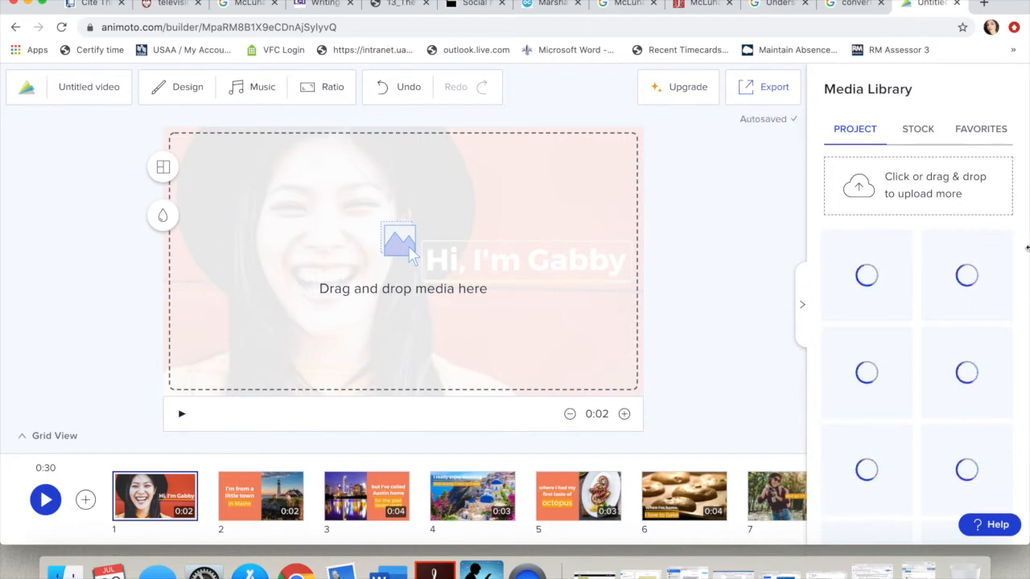
# Look through the media library's free stock images and compare them with the project's own uploads
pyautogui.scroll(-1, 933, 349)
pyautogui.scroll(3, 934, 349)
pyautogui.click(907, 130)
pyautogui.click(855, 131)
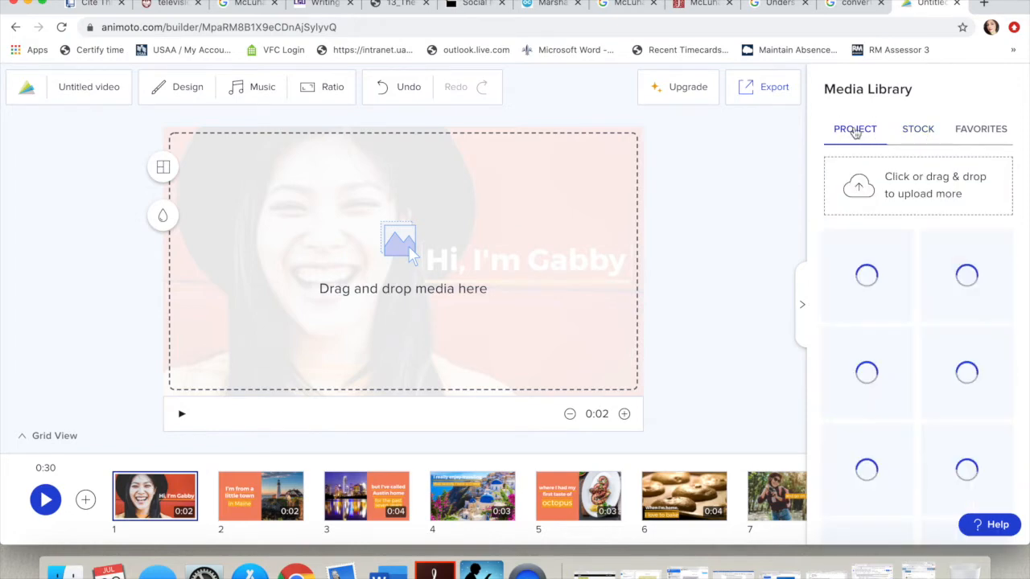
pyautogui.click(913, 137)
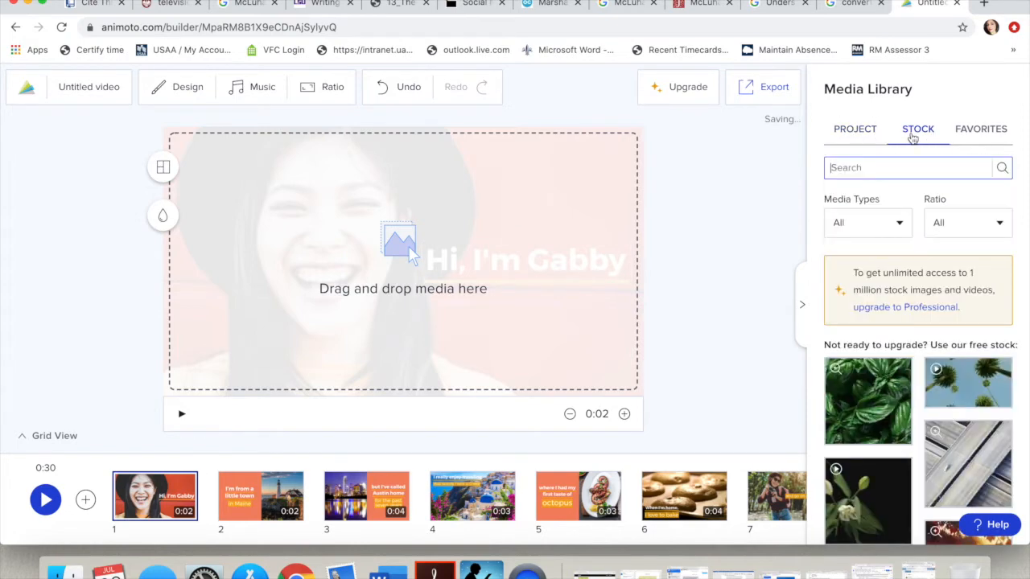
pyautogui.scroll(-2, 966, 278)
pyautogui.scroll(2, 965, 278)
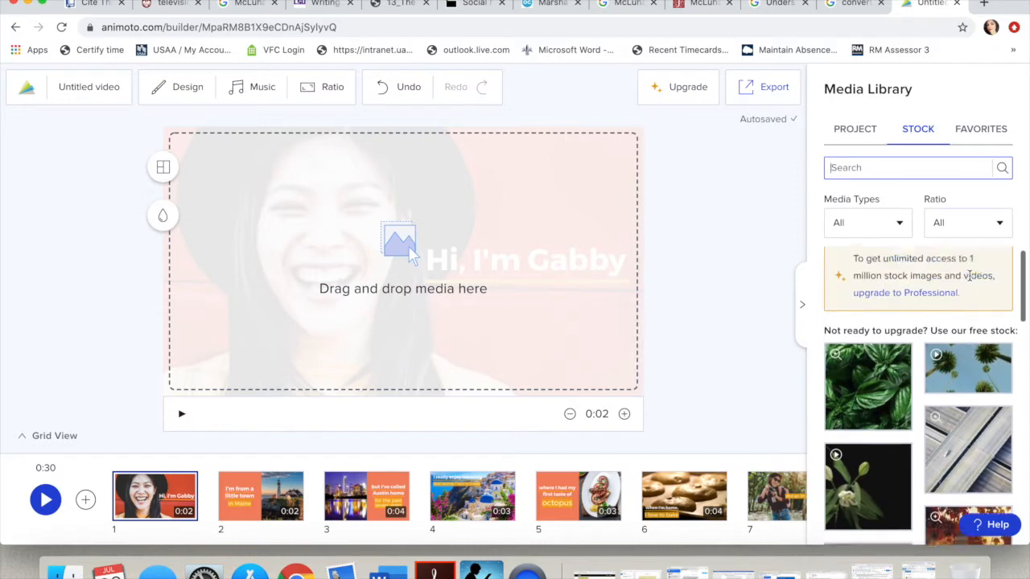
pyautogui.click(856, 130)
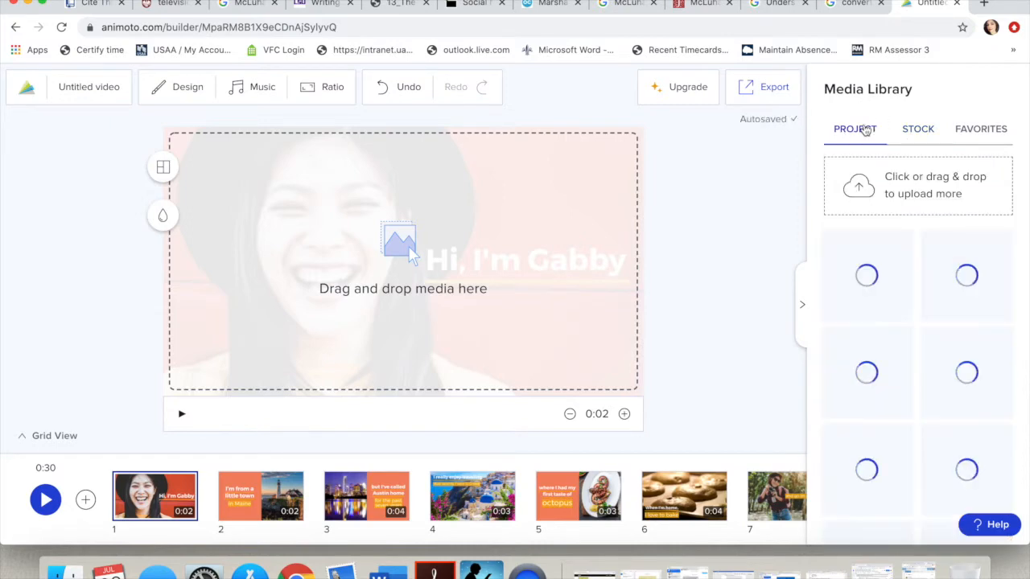
# Replace the first slide's placeholder picture with the uploaded selfie of the woman with long hair
pyautogui.scroll(-20, 884, 295)
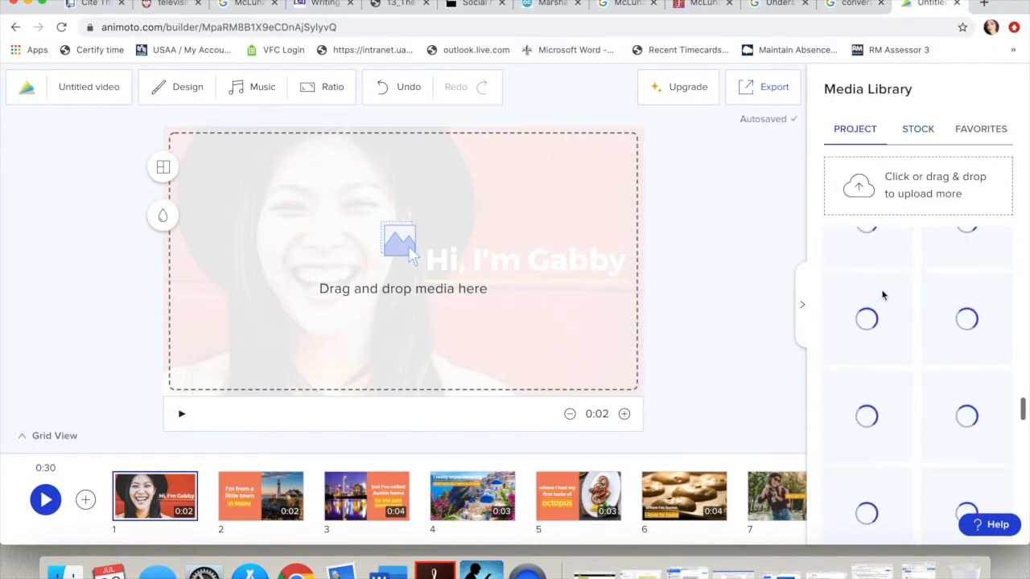
pyautogui.scroll(-15, 883, 296)
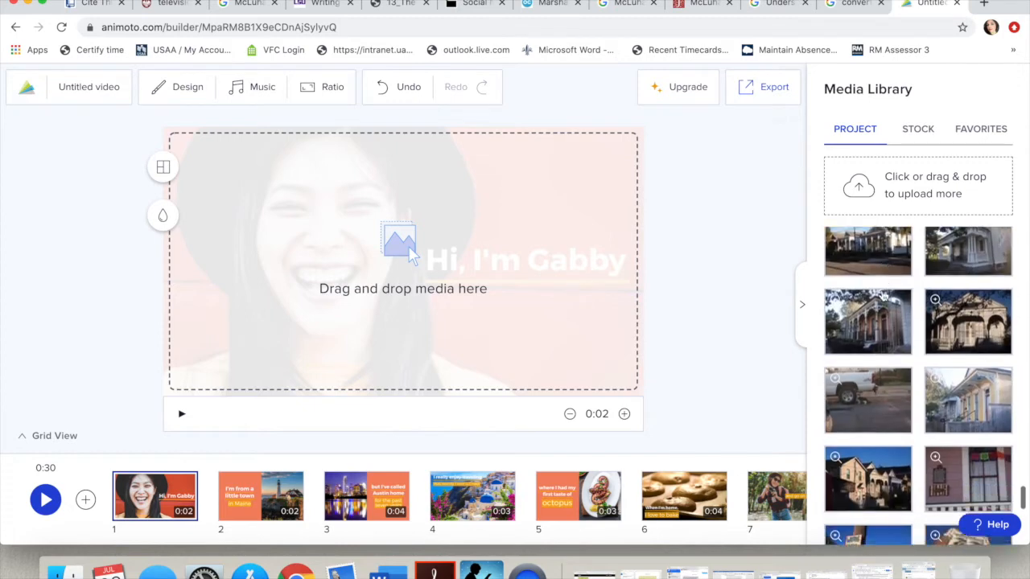
pyautogui.scroll(-15, 883, 295)
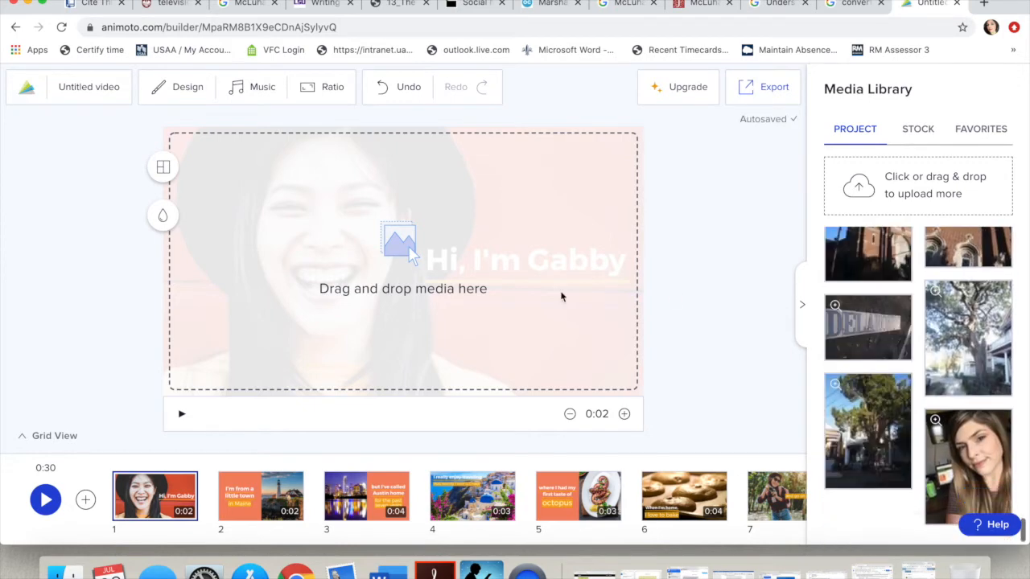
pyautogui.moveTo(989, 467); pyautogui.dragTo(876, 484)
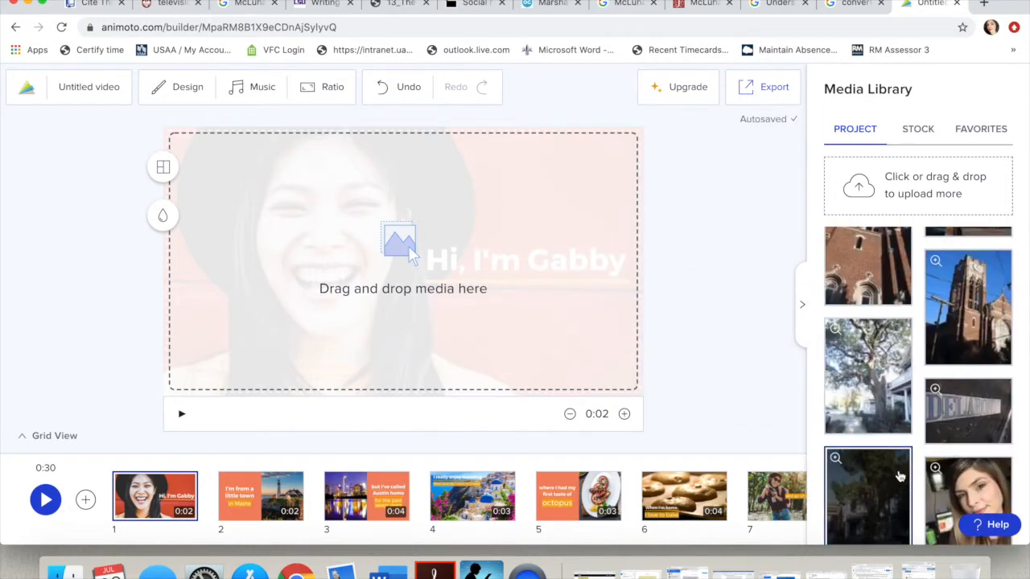
pyautogui.moveTo(971, 488); pyautogui.dragTo(442, 437)
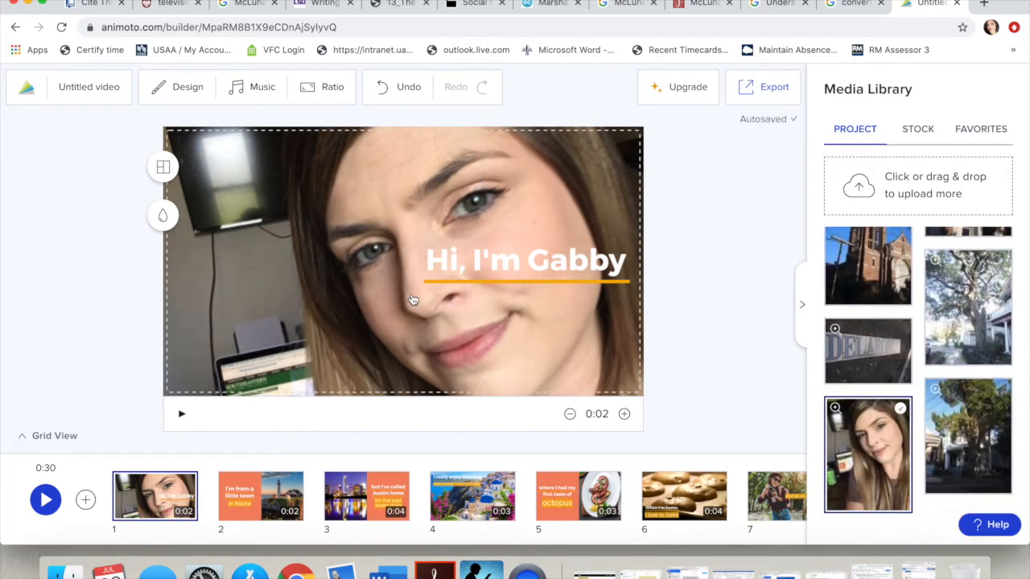
# Scale the selfie on the first slide down to the minimum and try to shift it sideways
pyautogui.click(386, 184)
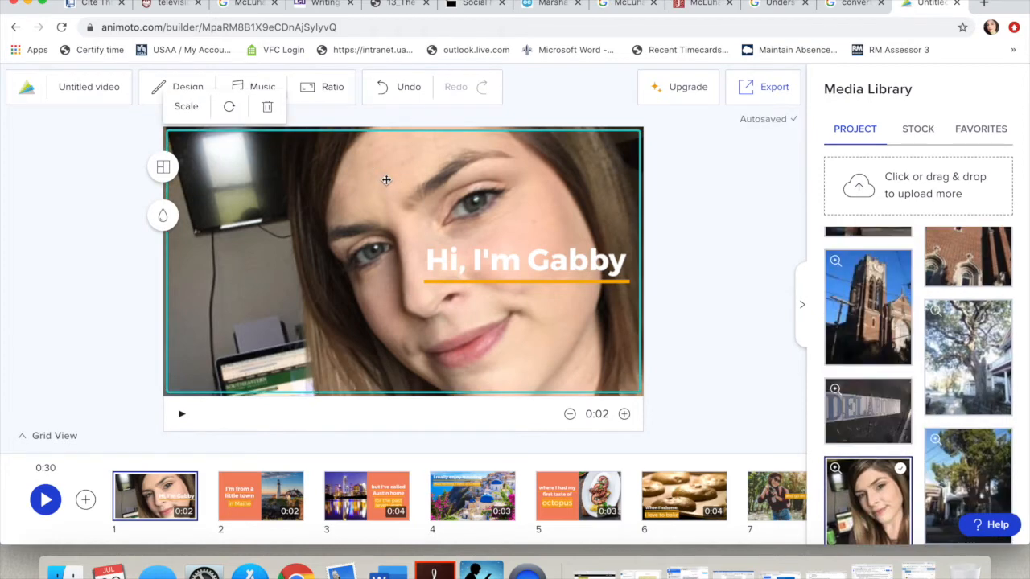
pyautogui.click(185, 107)
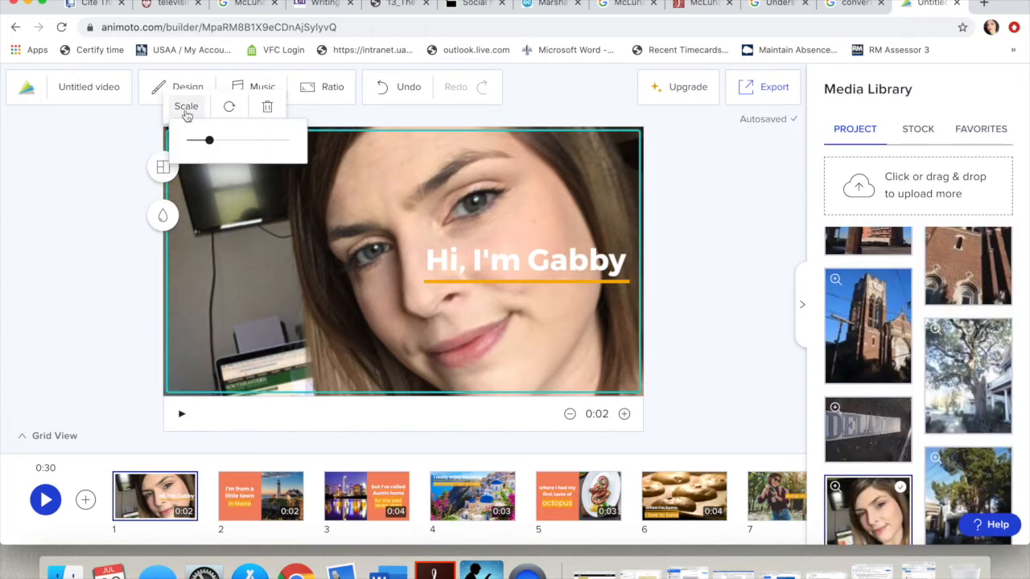
pyautogui.moveTo(220, 143); pyautogui.dragTo(185, 137)
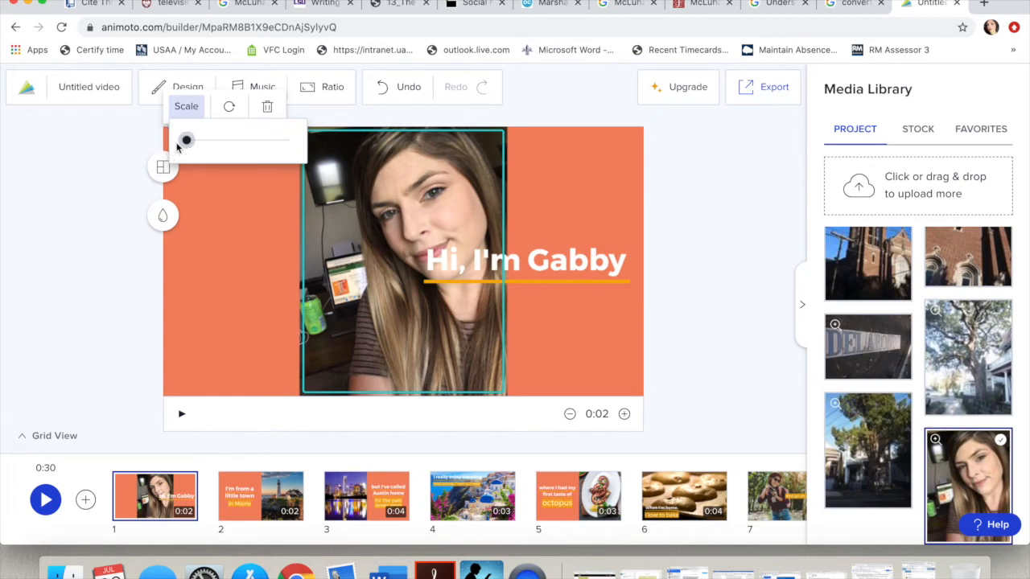
pyautogui.moveTo(360, 225); pyautogui.dragTo(250, 223)
pyautogui.moveTo(334, 254); pyautogui.dragTo(302, 258)
pyautogui.moveTo(444, 210); pyautogui.dragTo(481, 216)
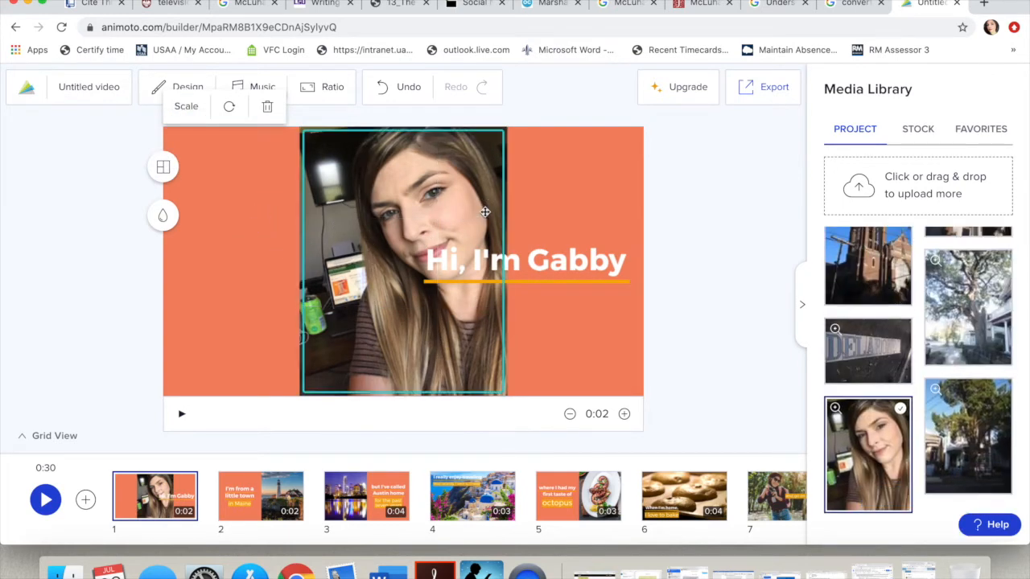
# Move the "Hi, I'm Gabby" title to the upper left corner of the first slide
pyautogui.moveTo(563, 270); pyautogui.dragTo(305, 163)
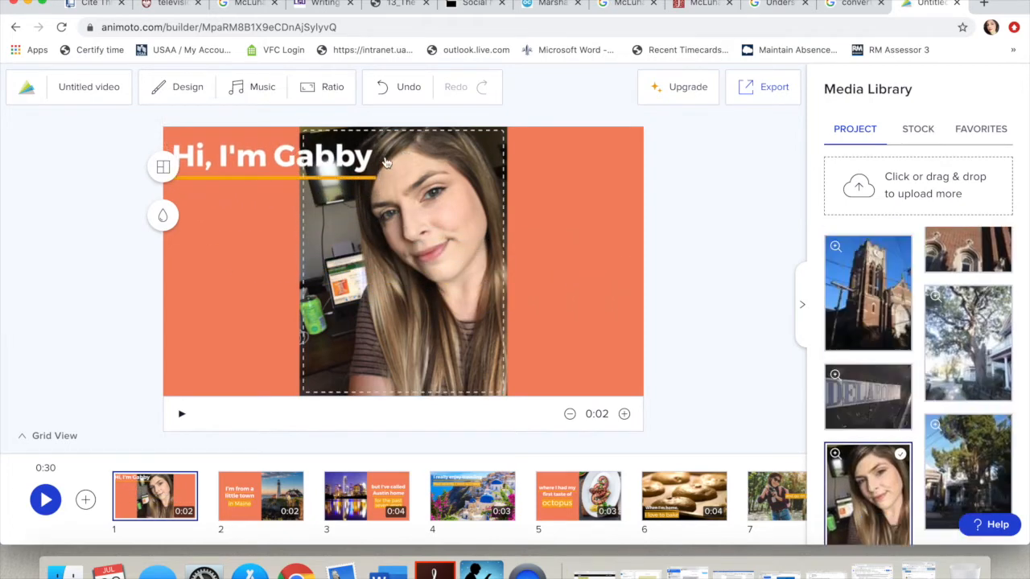
pyautogui.click(312, 159)
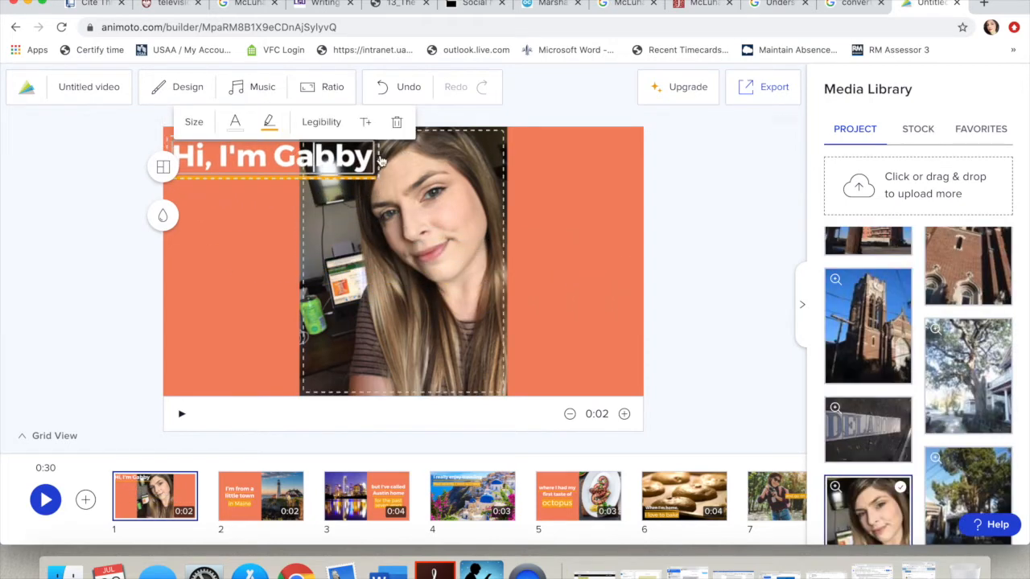
pyautogui.click(258, 272)
# Try the bordered, circular, inset and split layouts on the first slide and settle on the full-frame layout
pyautogui.click(162, 167)
pyautogui.click(78, 235)
pyautogui.click(77, 302)
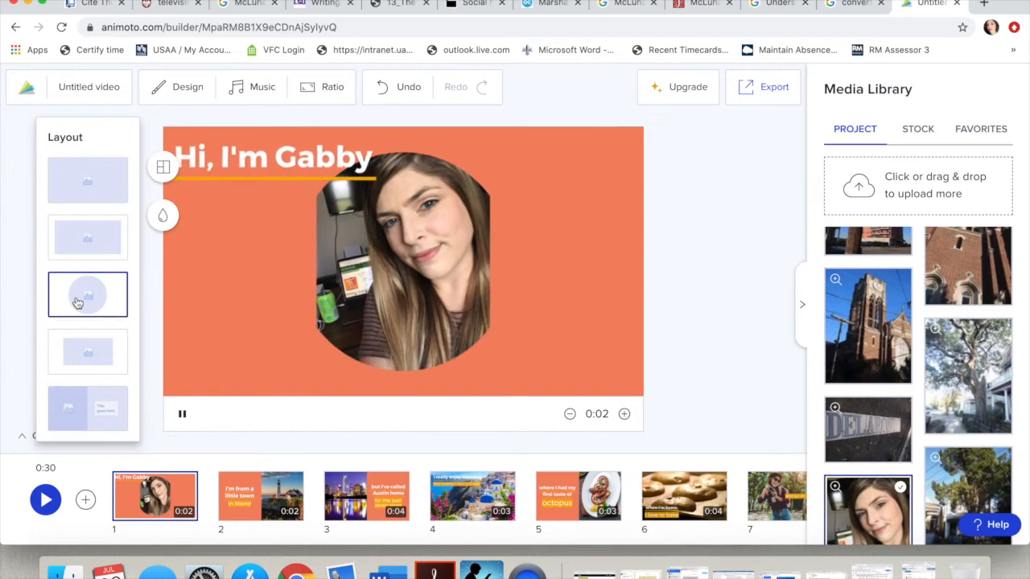
pyautogui.click(87, 347)
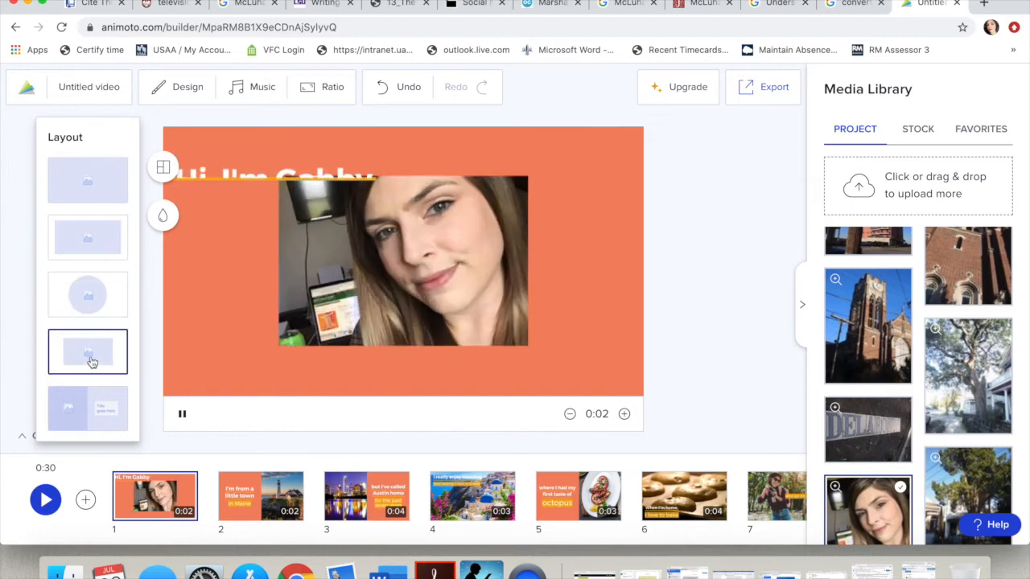
pyautogui.click(83, 415)
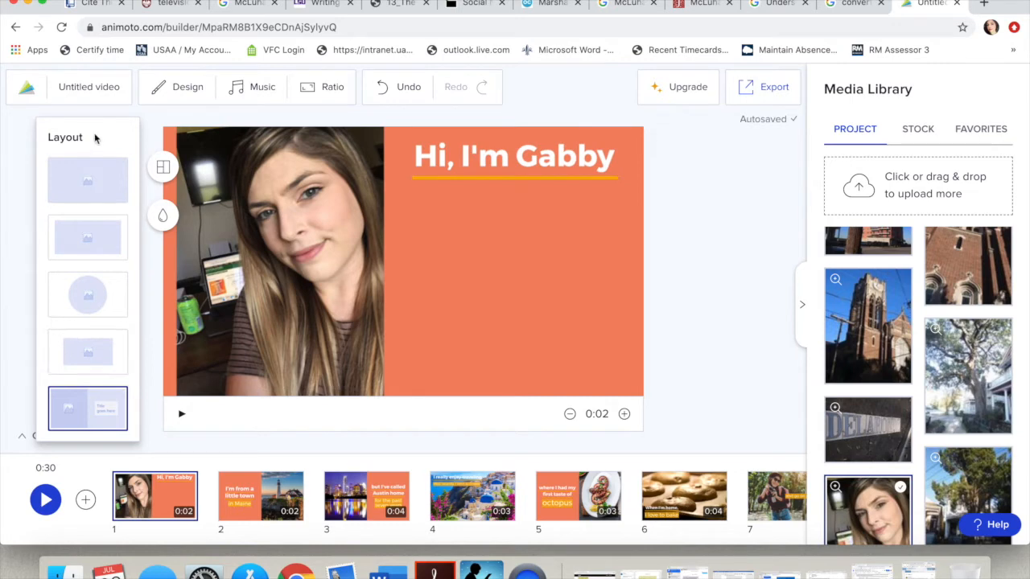
pyautogui.click(100, 184)
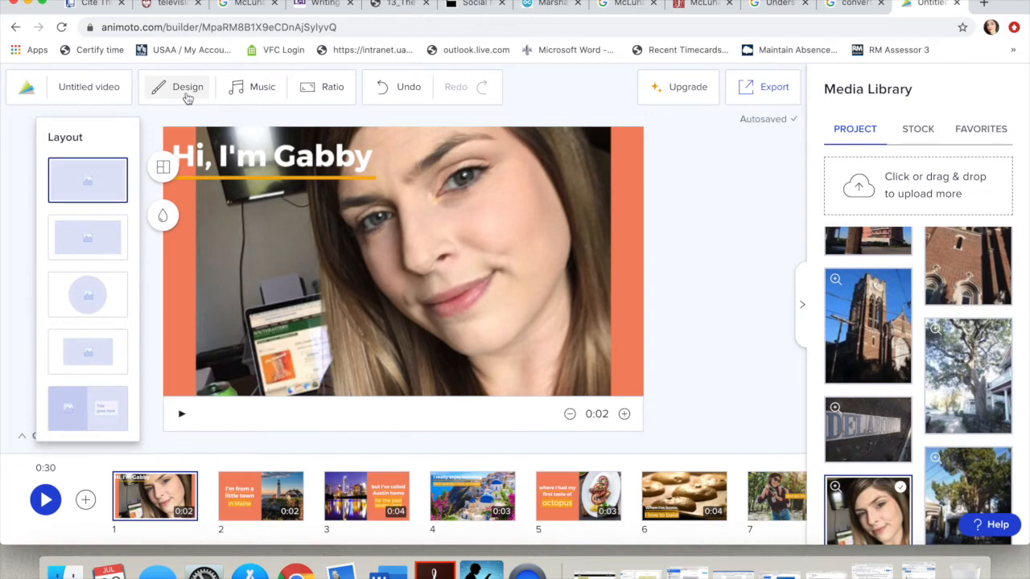
# Apply the True Colors design theme to the video and close the design settings
pyautogui.click(186, 94)
pyautogui.click(194, 192)
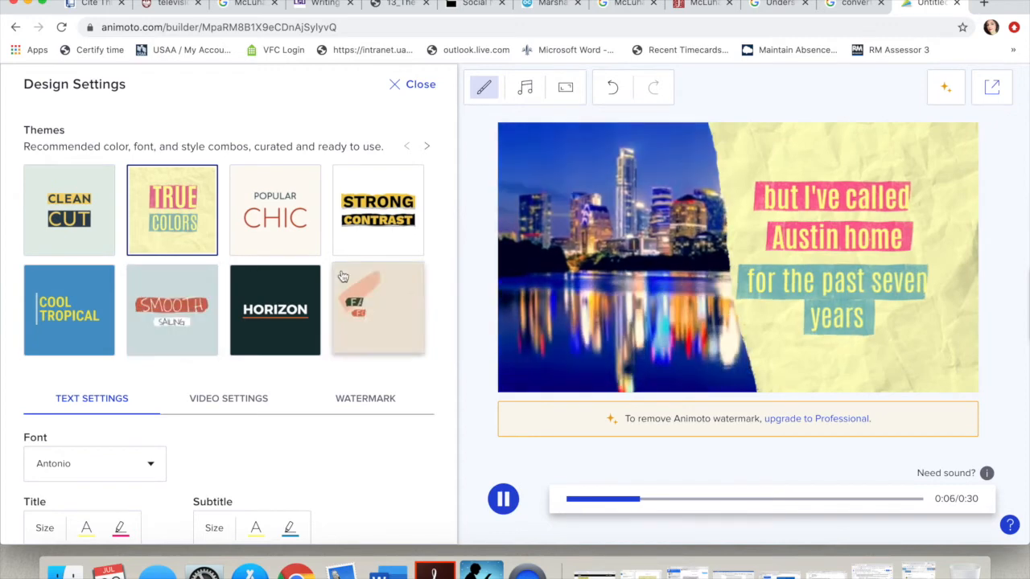
pyautogui.click(412, 85)
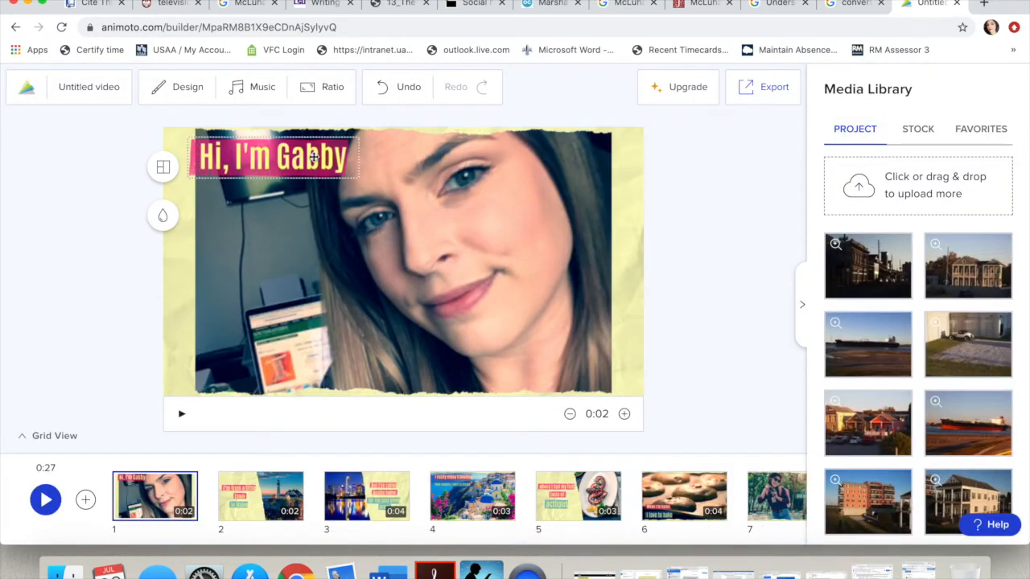
# Replace the sample name in the first slide's "Hi, I'm" title with the presenter's first name
pyautogui.click(274, 157)
pyautogui.doubleClick(316, 156)
pyautogui.write('Chelsea')
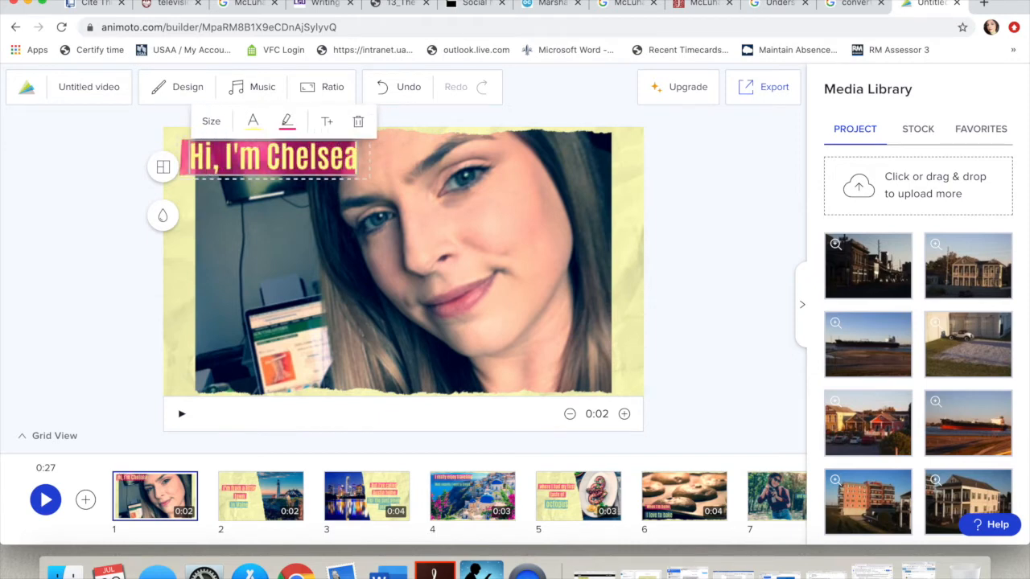
# Move the "Hi, I'm" title down to the middle of the first slide's left side
pyautogui.click(256, 155)
pyautogui.moveTo(256, 157); pyautogui.dragTo(268, 272)
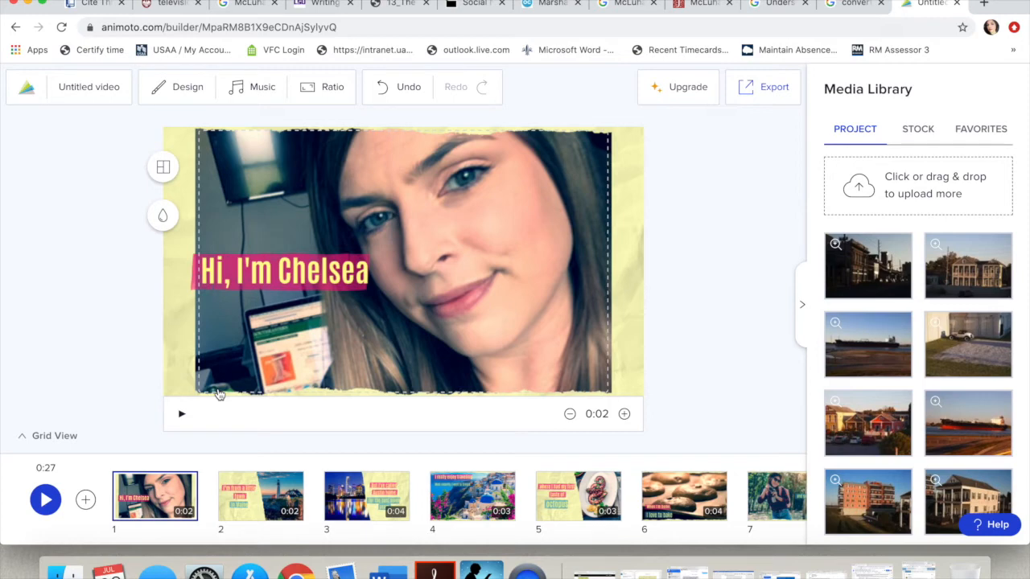
# Replace the lighthouse photo on the second slide with the project photo of beads hanging on an iron fence
pyautogui.click(256, 502)
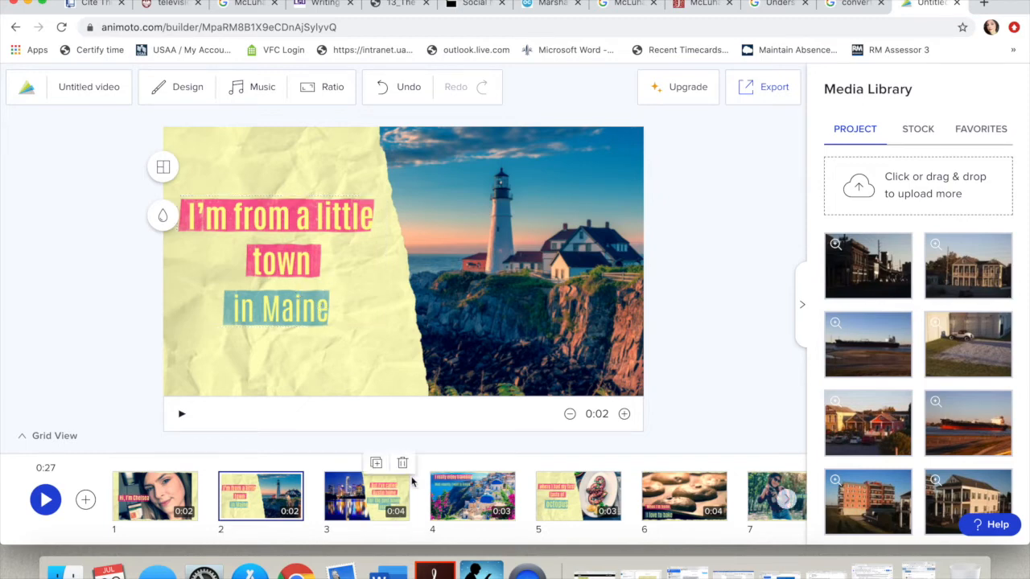
pyautogui.hscroll(3, 412, 481)
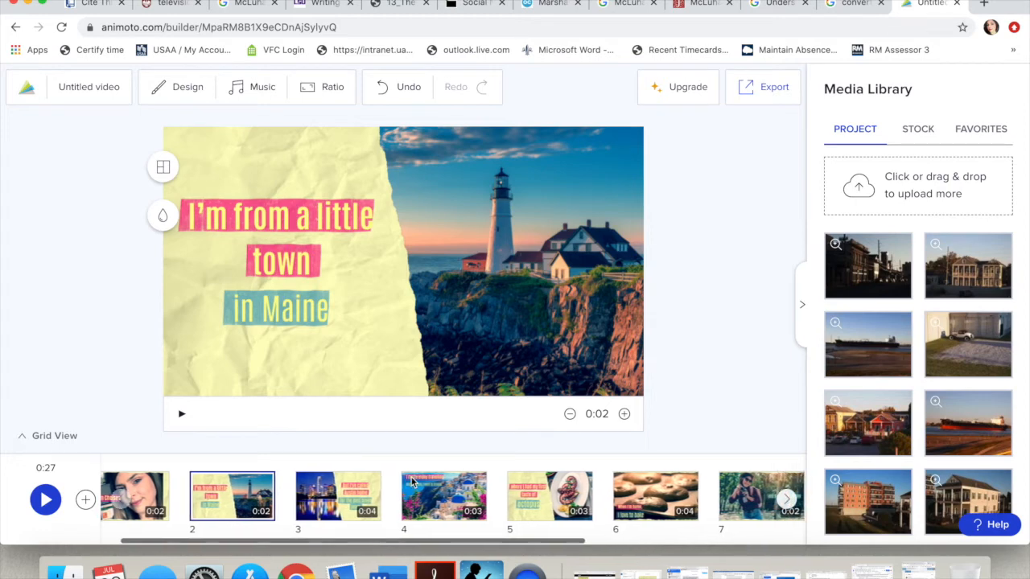
pyautogui.hscroll(5, 394, 501)
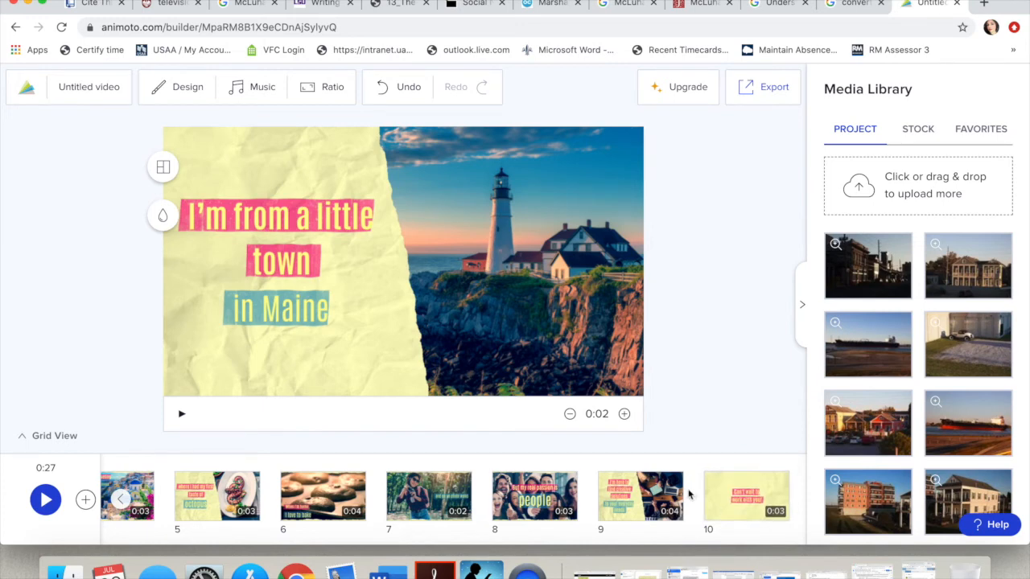
pyautogui.hscroll(-5, 642, 502)
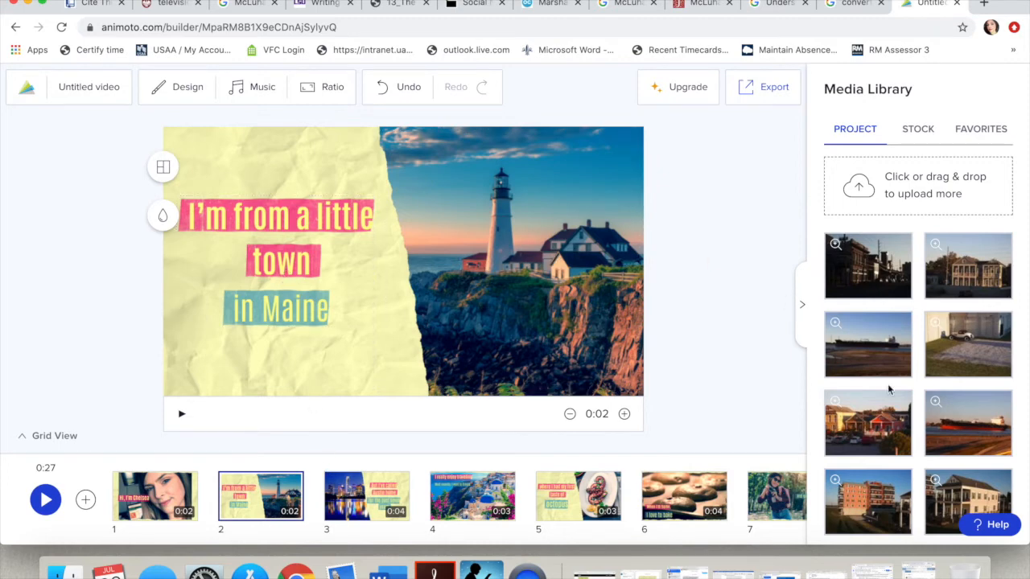
pyautogui.scroll(-15, 889, 390)
pyautogui.scroll(-10, 889, 391)
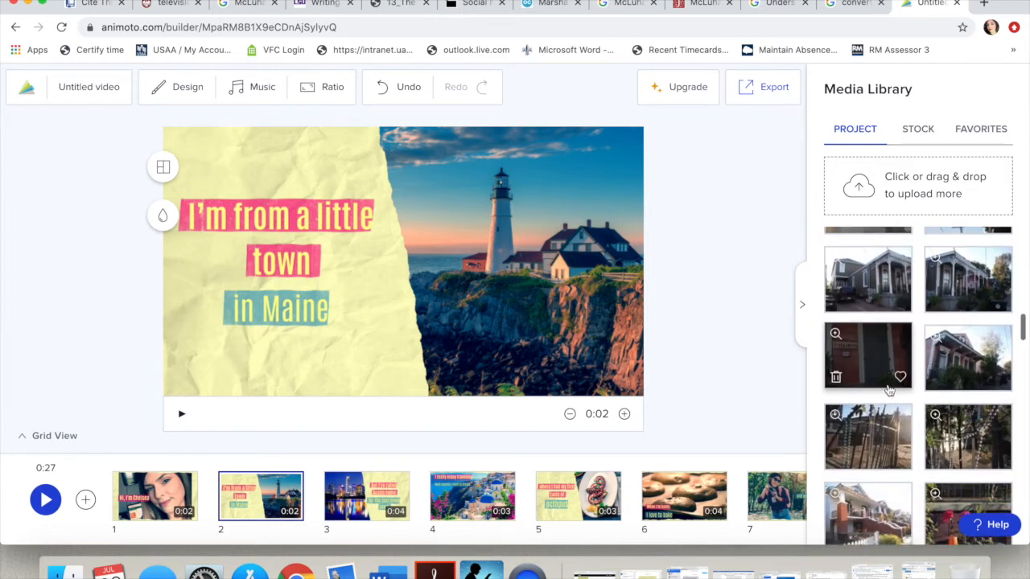
pyautogui.scroll(-3, 889, 390)
pyautogui.click(869, 312)
pyautogui.moveTo(869, 312); pyautogui.dragTo(544, 272)
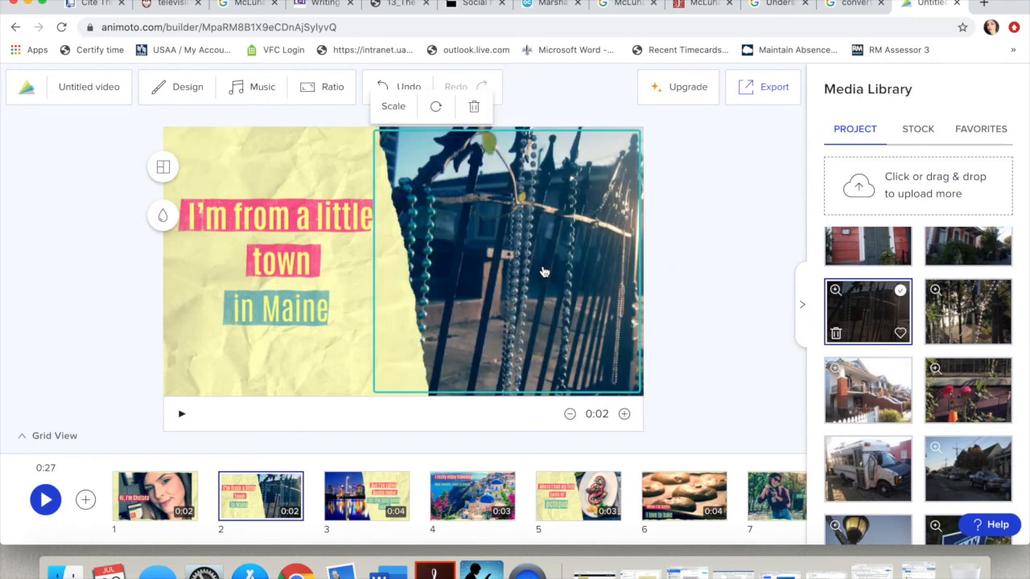
pyautogui.click(288, 230)
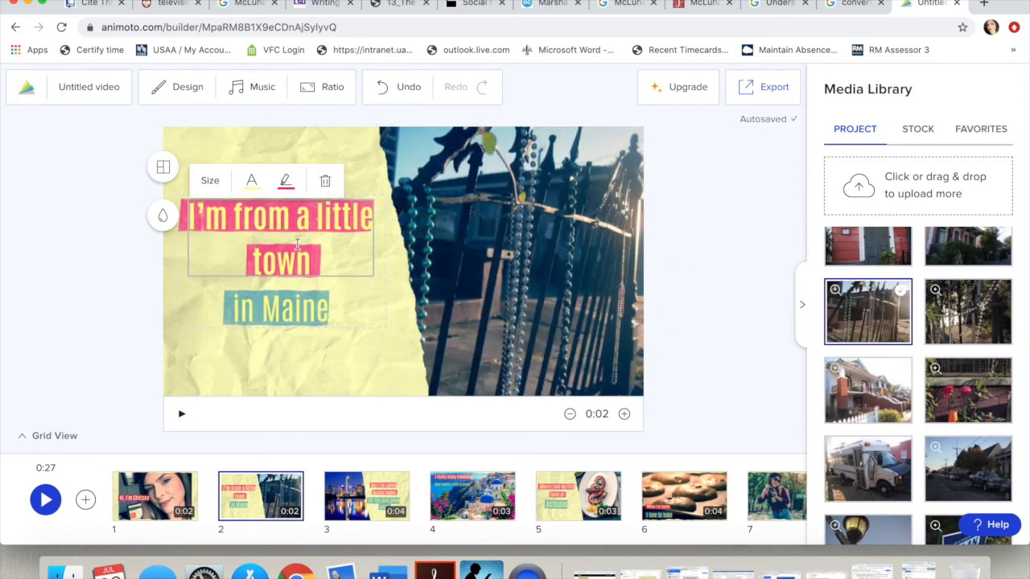
pyautogui.click(321, 309)
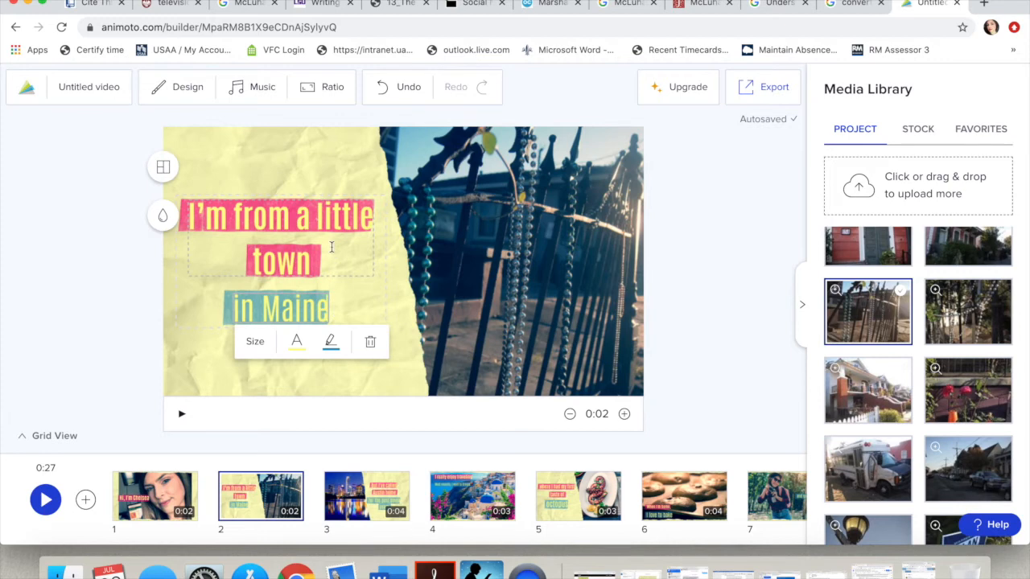
pyautogui.click(332, 245)
pyautogui.moveTo(295, 216); pyautogui.dragTo(308, 277)
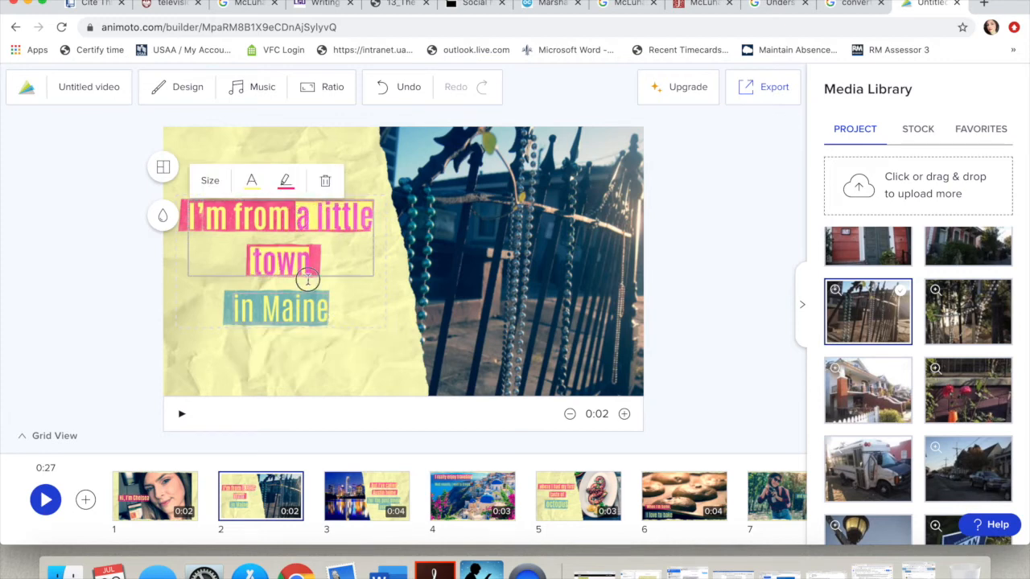
pyautogui.click(308, 251)
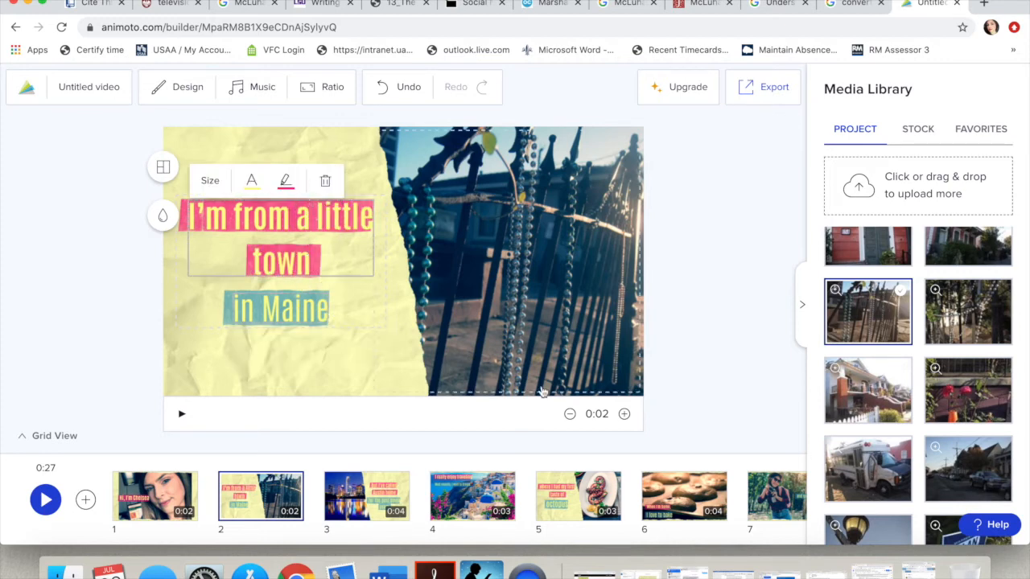
# Set the duration of the second slide, "I'm from a little town", to 4 seconds
pyautogui.click(352, 497)
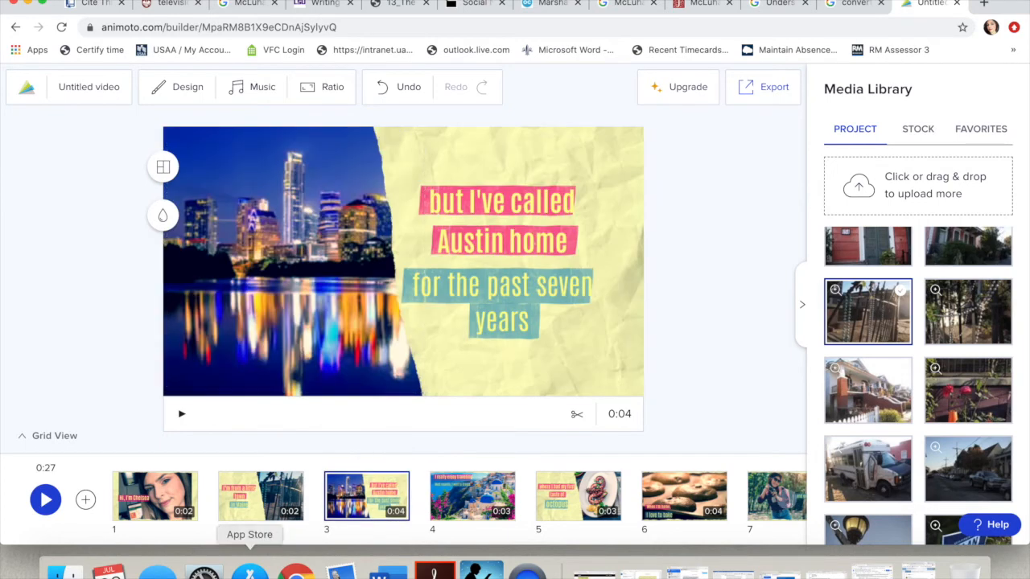
pyautogui.click(256, 495)
pyautogui.click(624, 414)
pyautogui.click(625, 414)
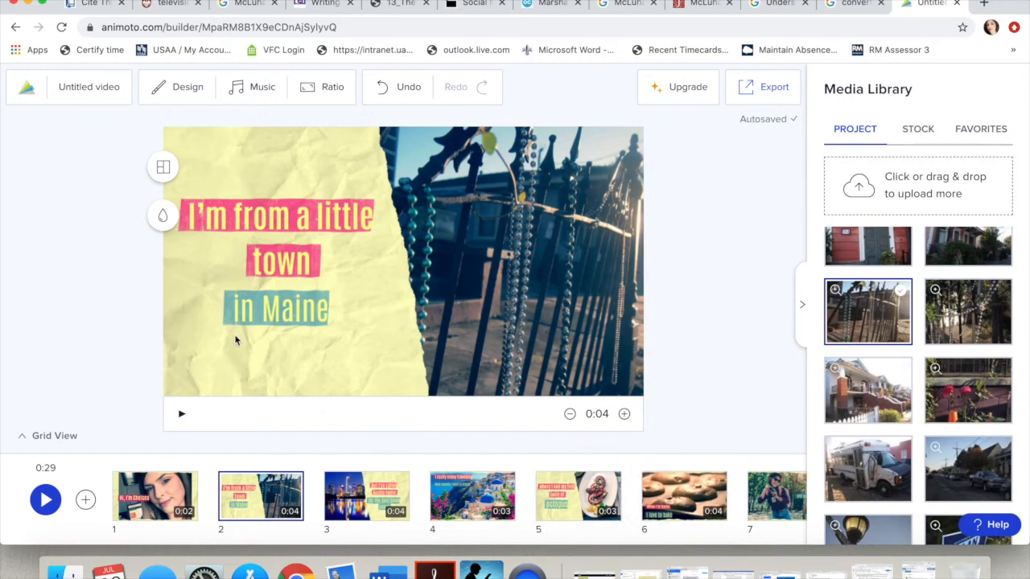
# Replace the video's soundtrack with "Pineapple Mango" from the Acoustic genre and close the music library
pyautogui.click(247, 86)
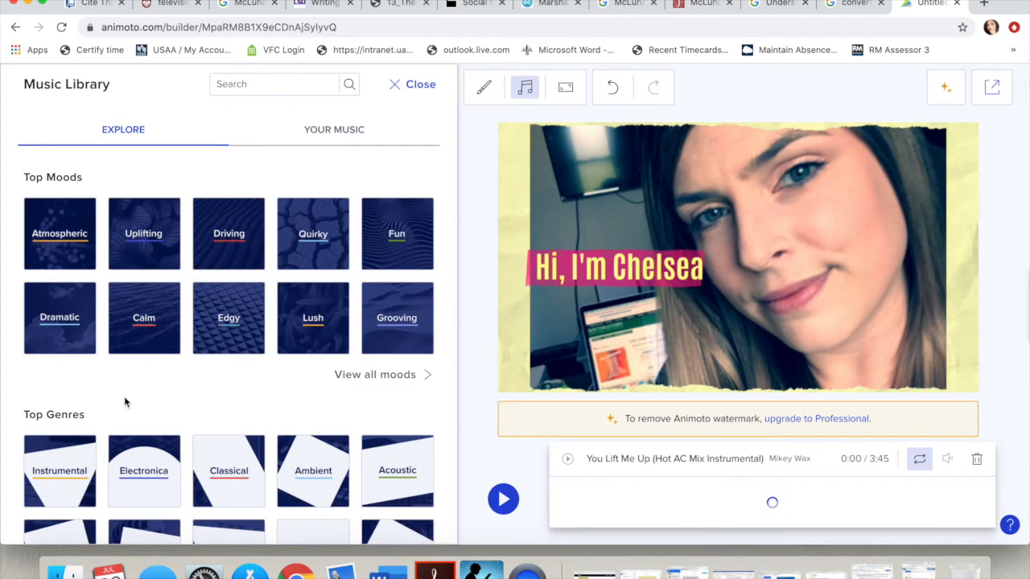
pyautogui.scroll(-2, 124, 400)
pyautogui.scroll(-2, 124, 400)
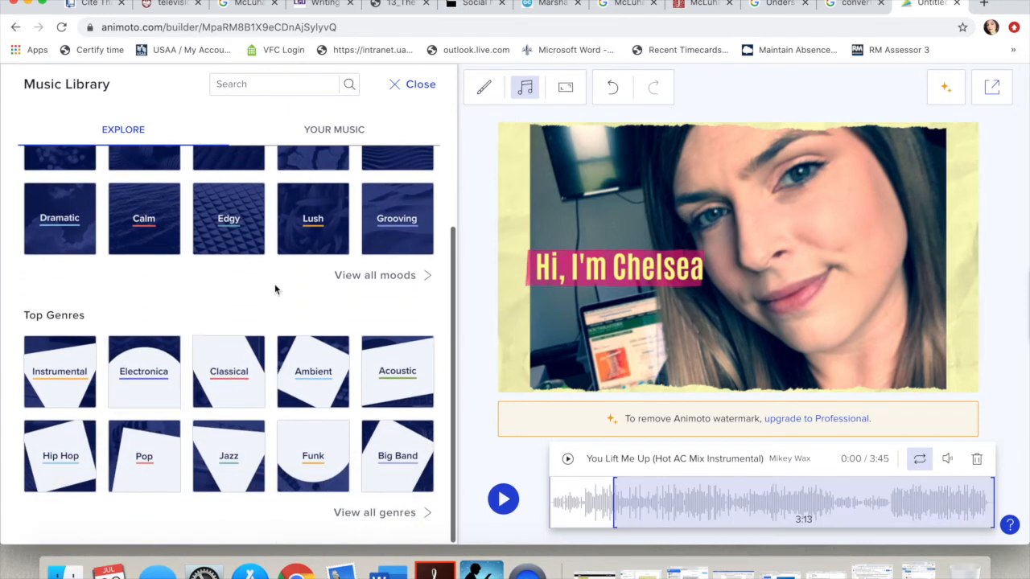
pyautogui.click(413, 368)
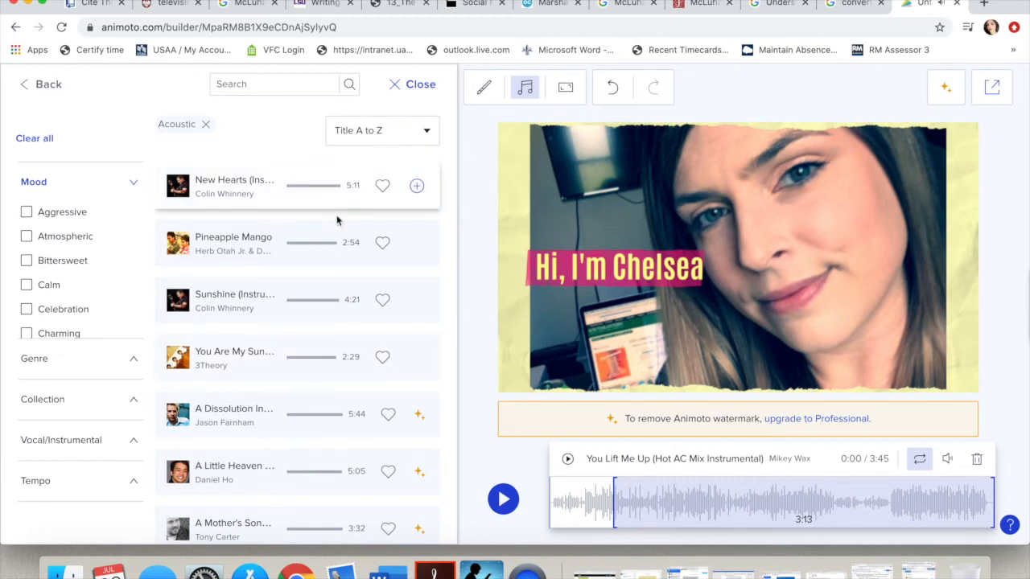
pyautogui.scroll(-3, 235, 299)
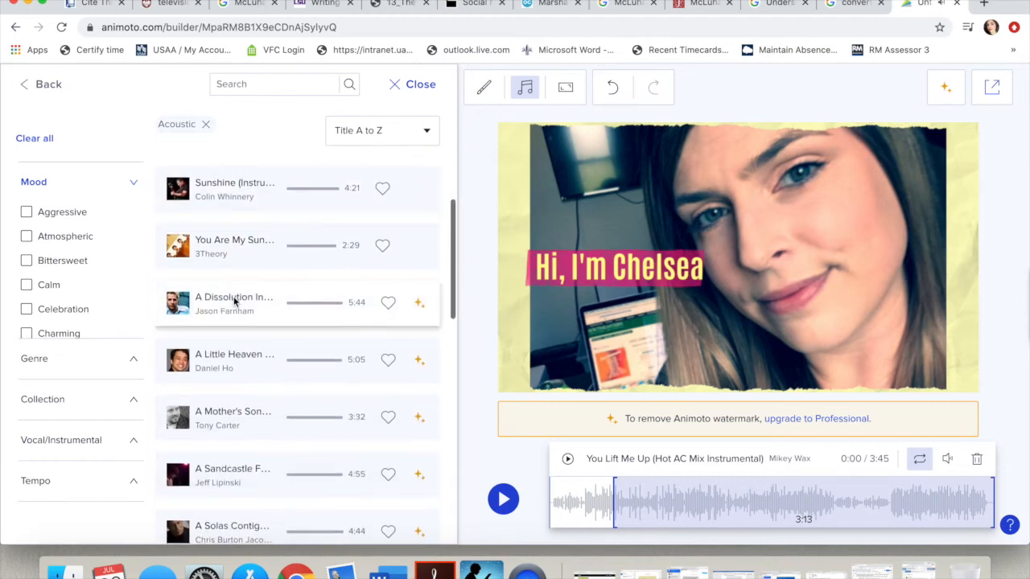
pyautogui.scroll(3, 234, 299)
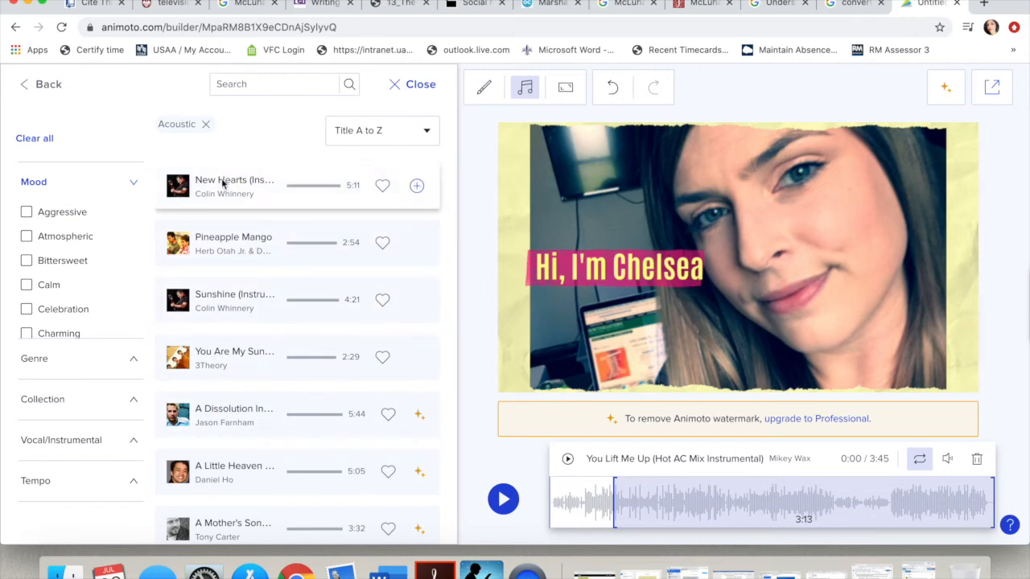
pyautogui.click(416, 244)
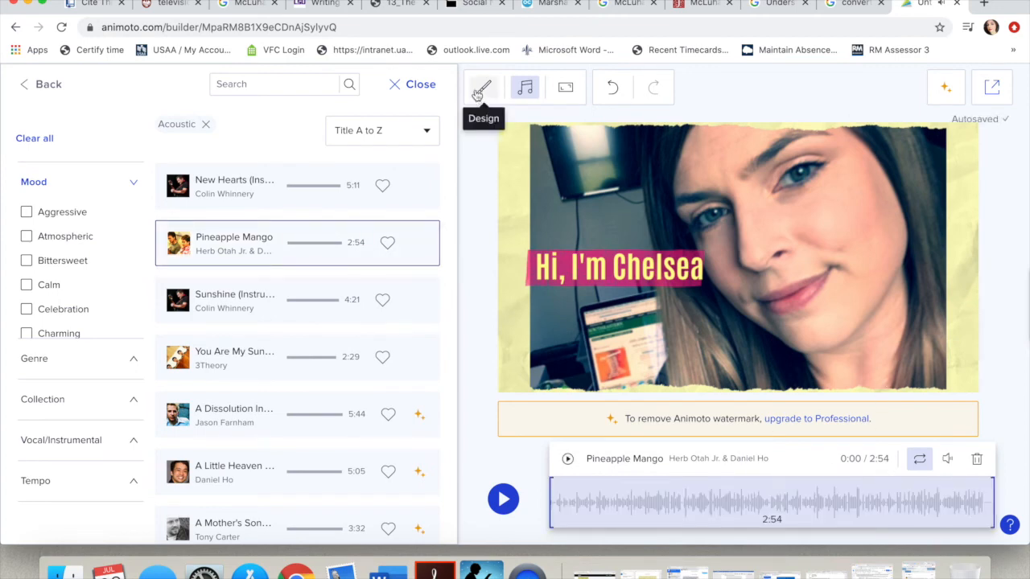
pyautogui.click(416, 85)
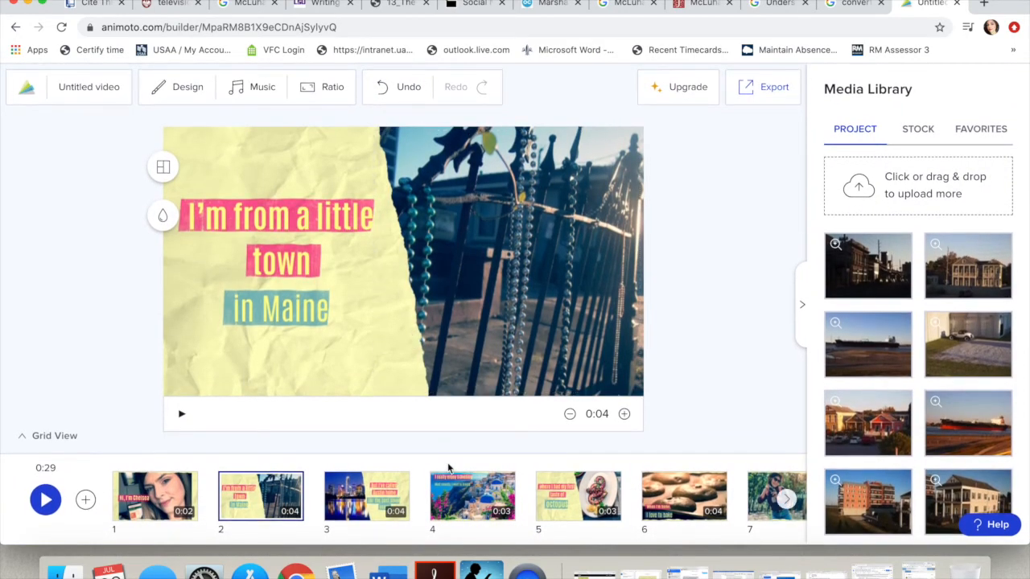
pyautogui.click(243, 89)
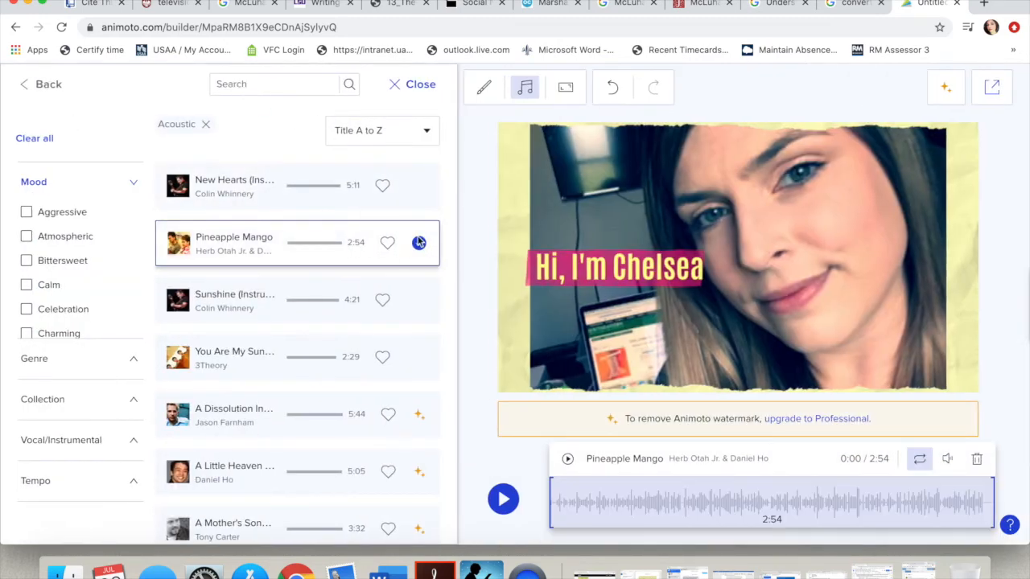
pyautogui.click(397, 88)
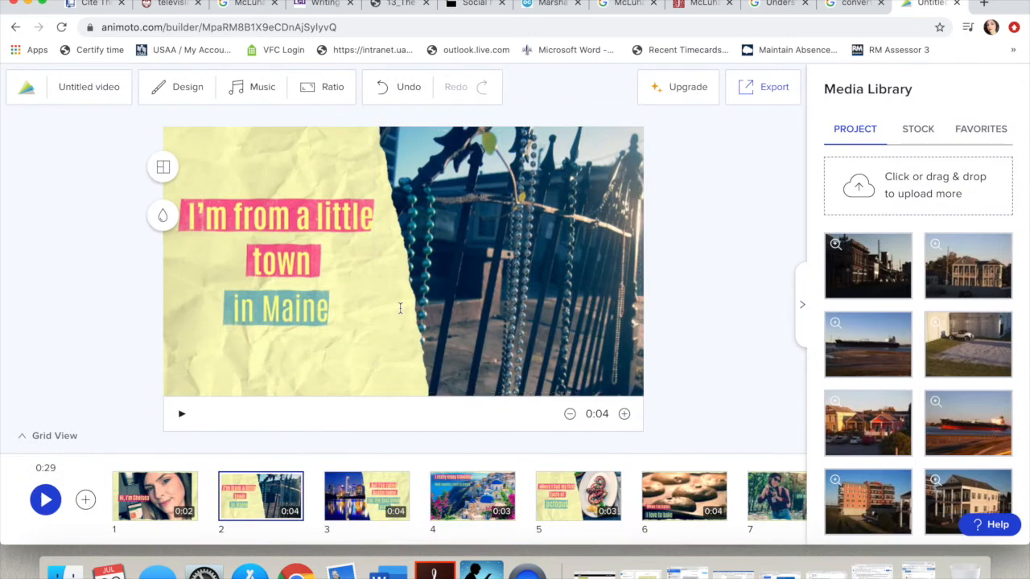
# Export the finished video and return to the overview of own videos
pyautogui.click(774, 91)
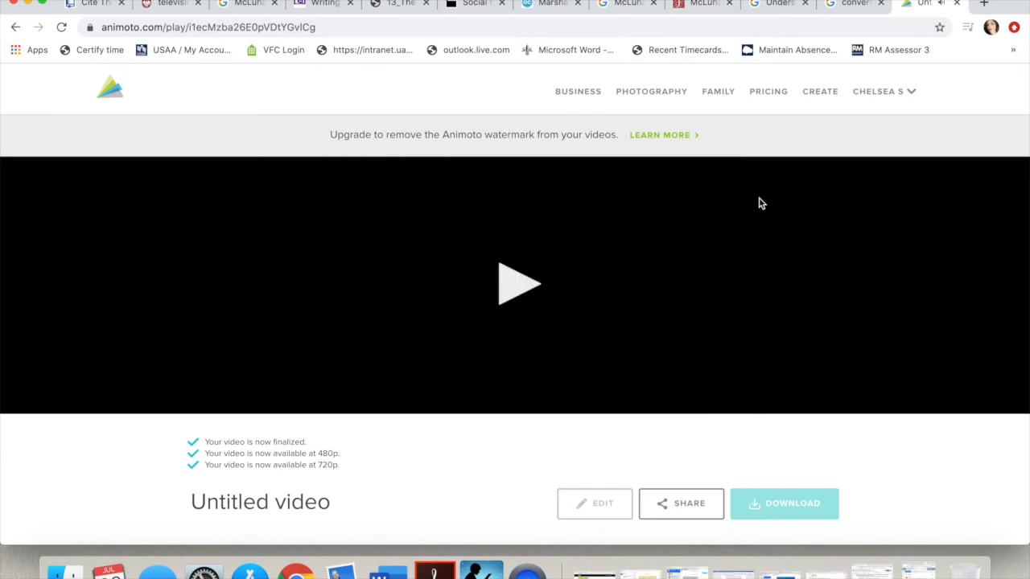
pyautogui.click(107, 94)
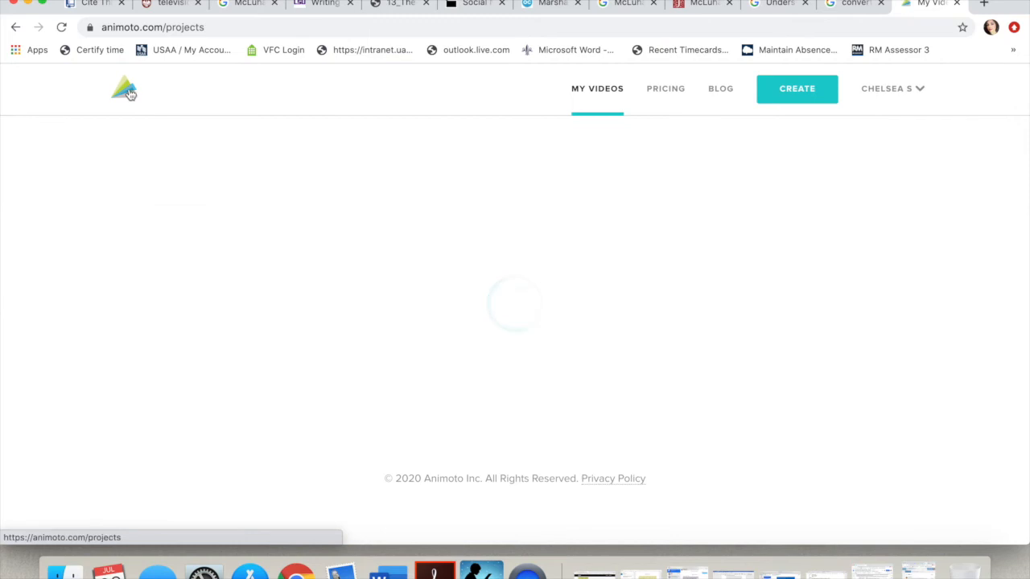
# Rename the exported video as the presenter's full name followed by "about me"
pyautogui.scroll(-3, 215, 277)
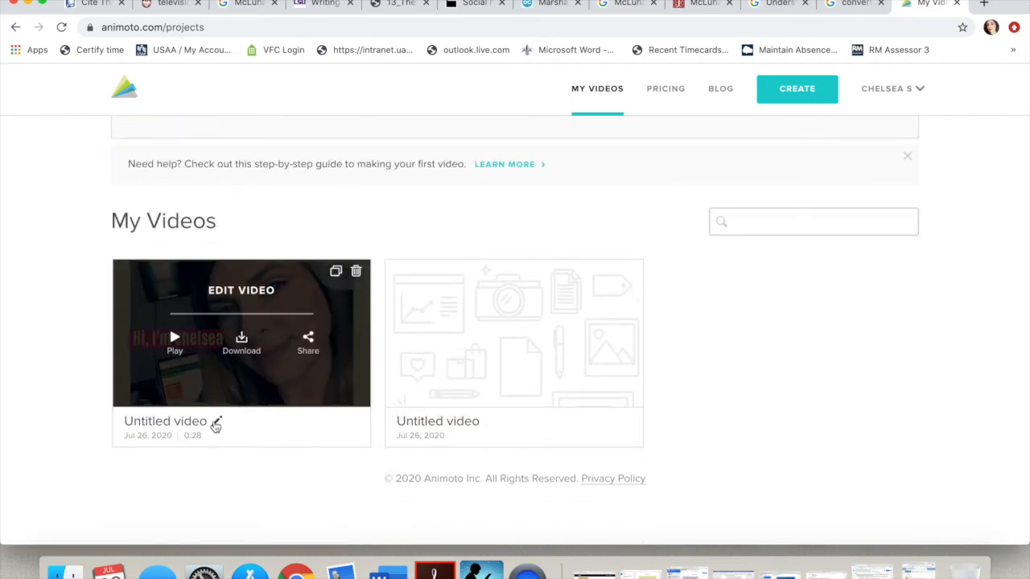
pyautogui.click(216, 424)
pyautogui.tripleClick(219, 427)
pyautogui.write('Chelsea Slack about me')
pyautogui.press('Return')
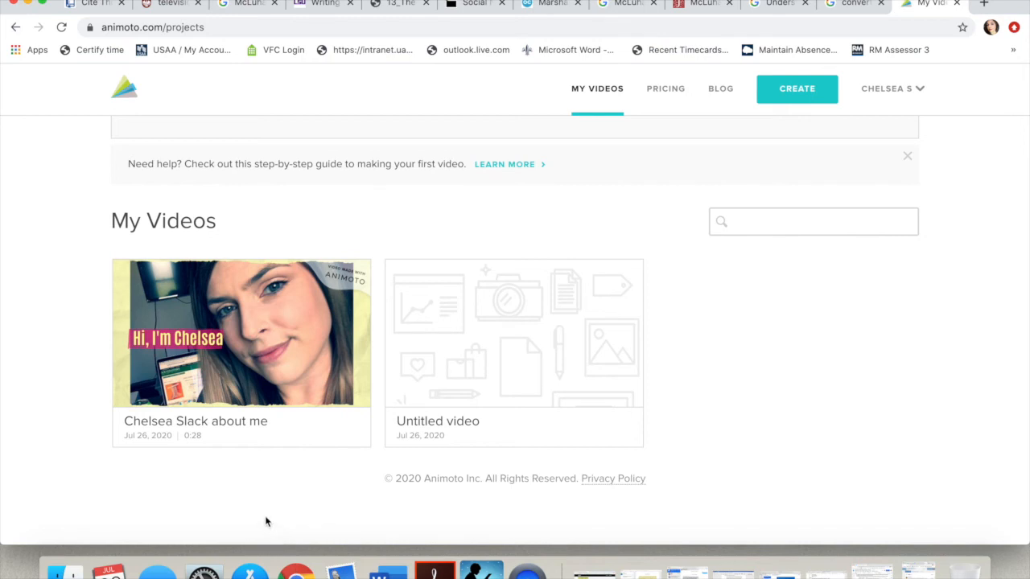
# Copy the share link to the renamed video's page to the clipboard and close the sharing dialog
pyautogui.moveTo(261, 367)
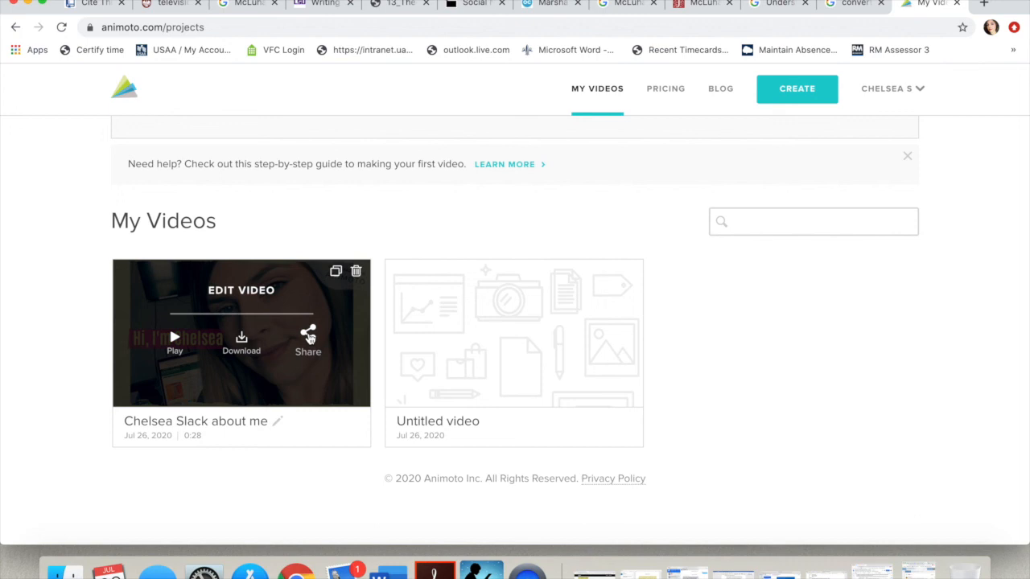
pyautogui.click(309, 338)
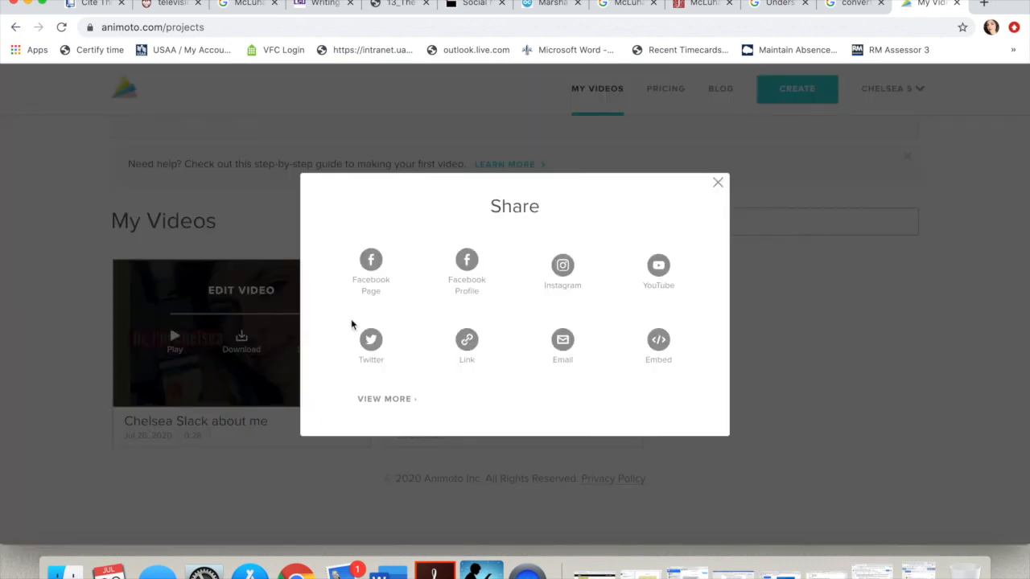
pyautogui.click(469, 342)
pyautogui.click(479, 305)
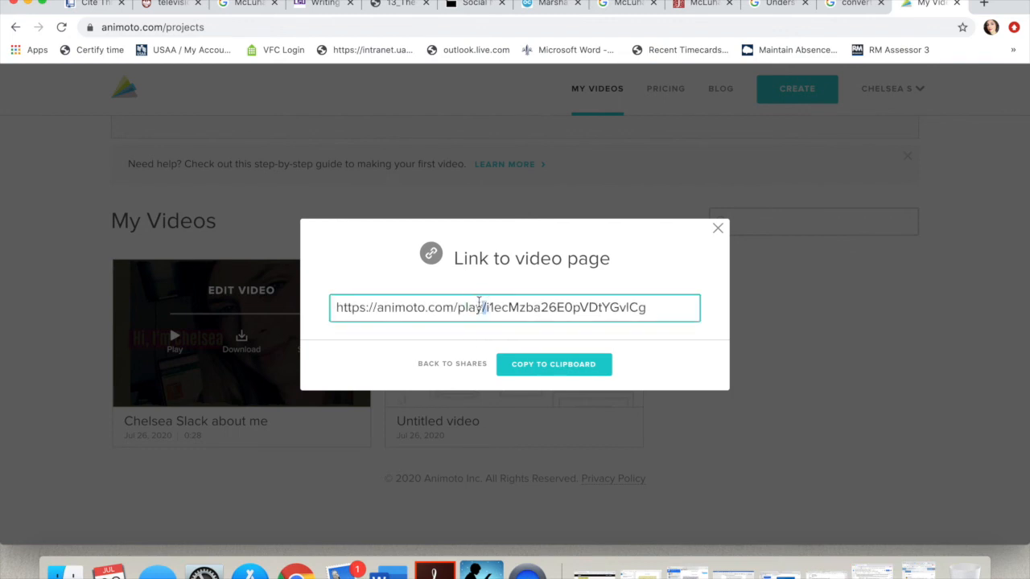
pyautogui.tripleClick(480, 305)
pyautogui.click(536, 363)
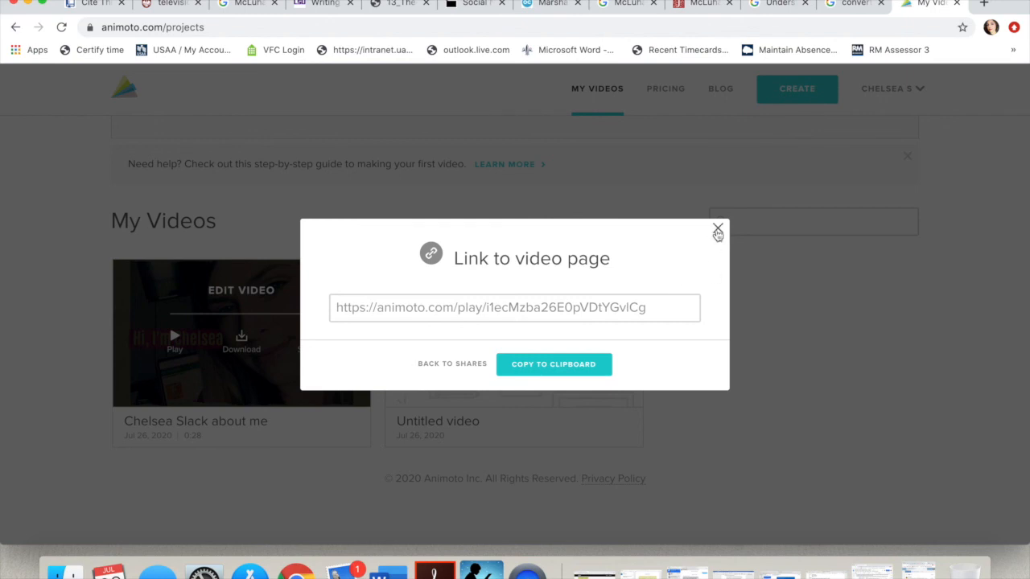
pyautogui.click(718, 228)
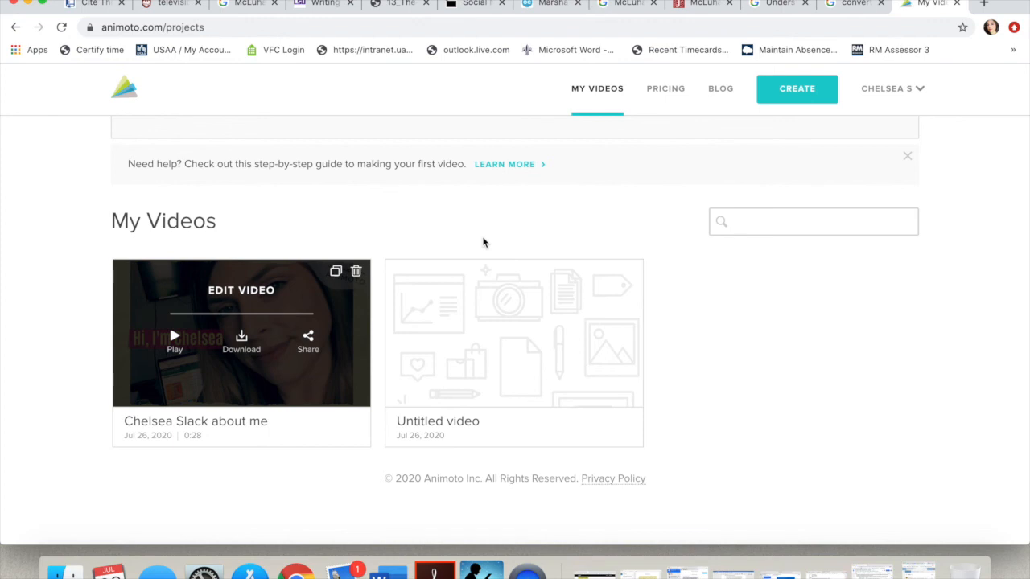